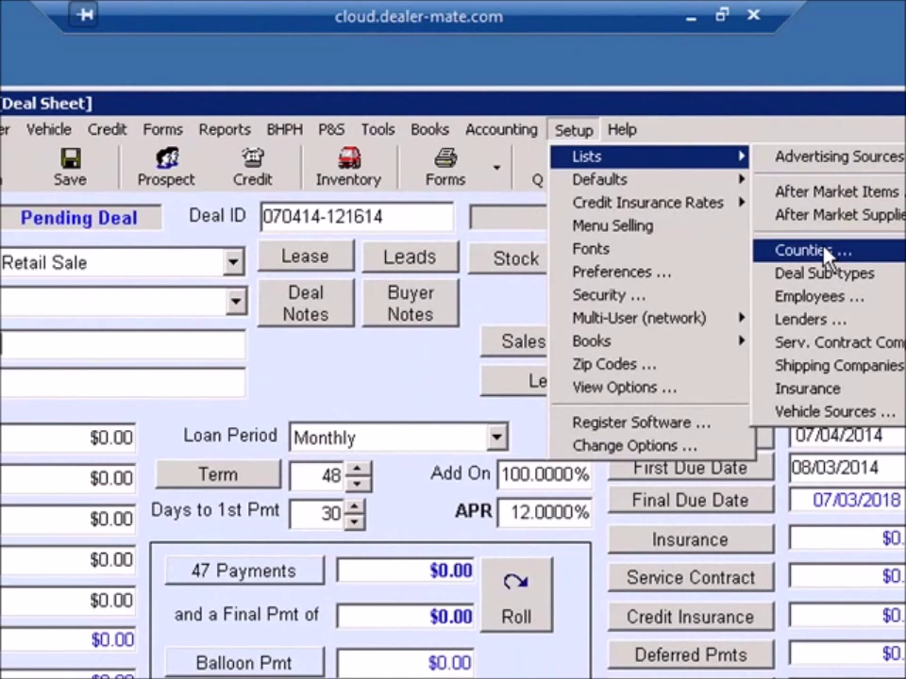
Open the counties list to look over the county sales tax rates and the breakdown of taxes and fees.
click(826, 251)
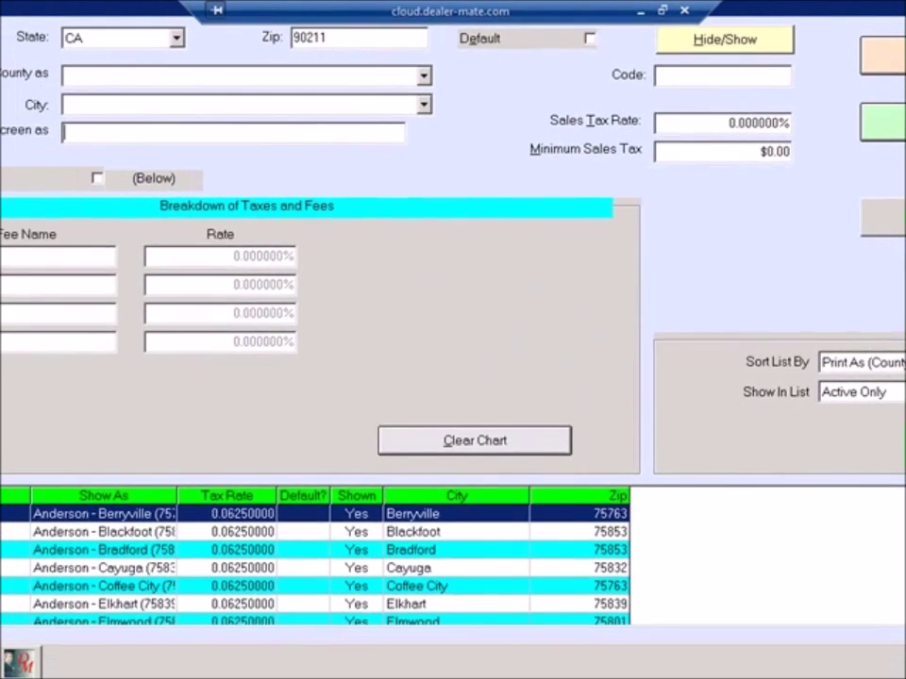
click(125, 531)
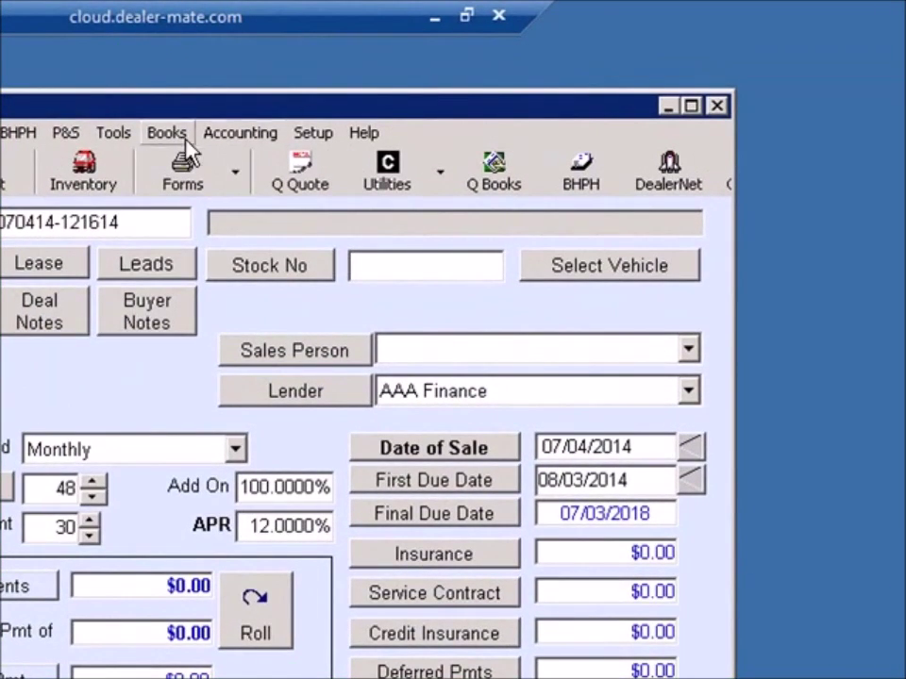
click(304, 138)
mouse_move(324, 181)
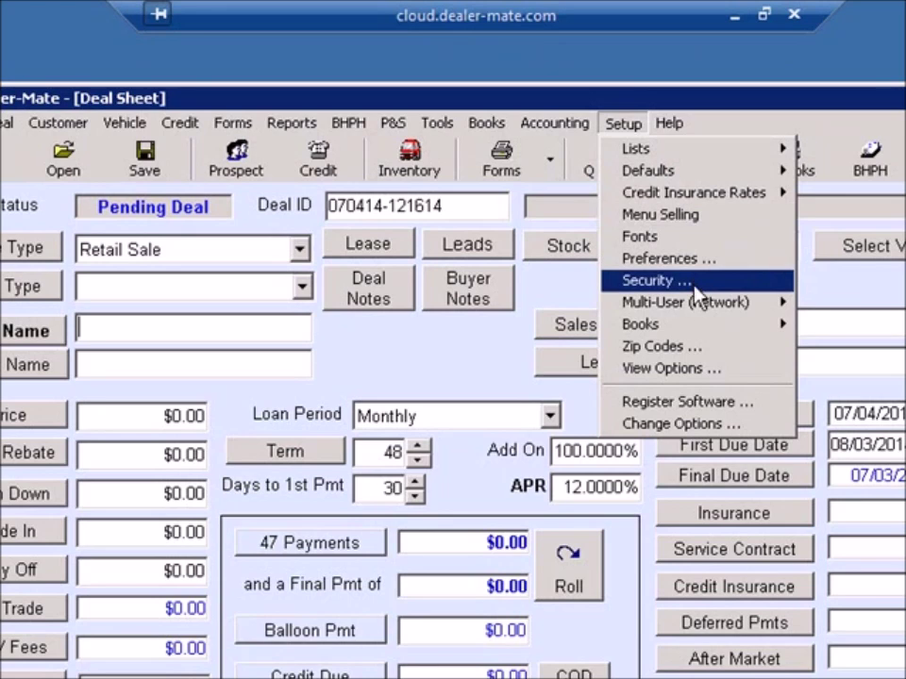
mouse_move(695, 302)
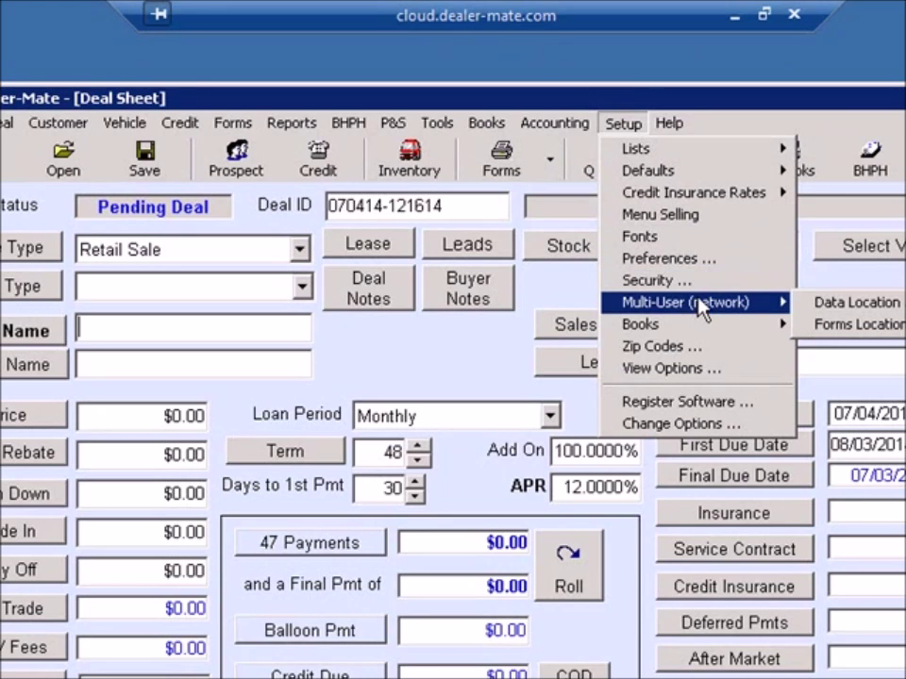
mouse_move(686, 332)
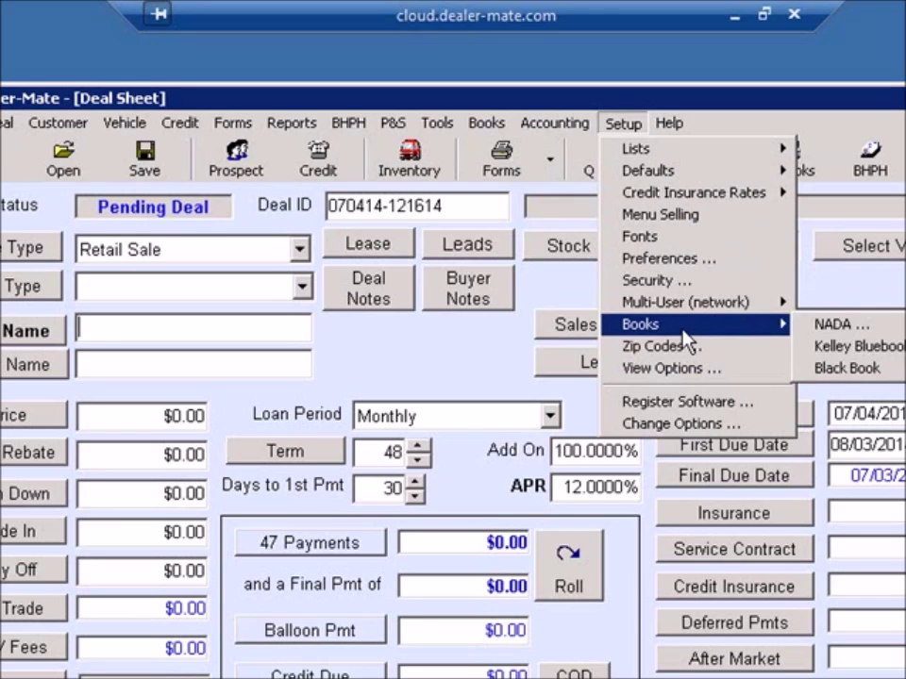
click(744, 109)
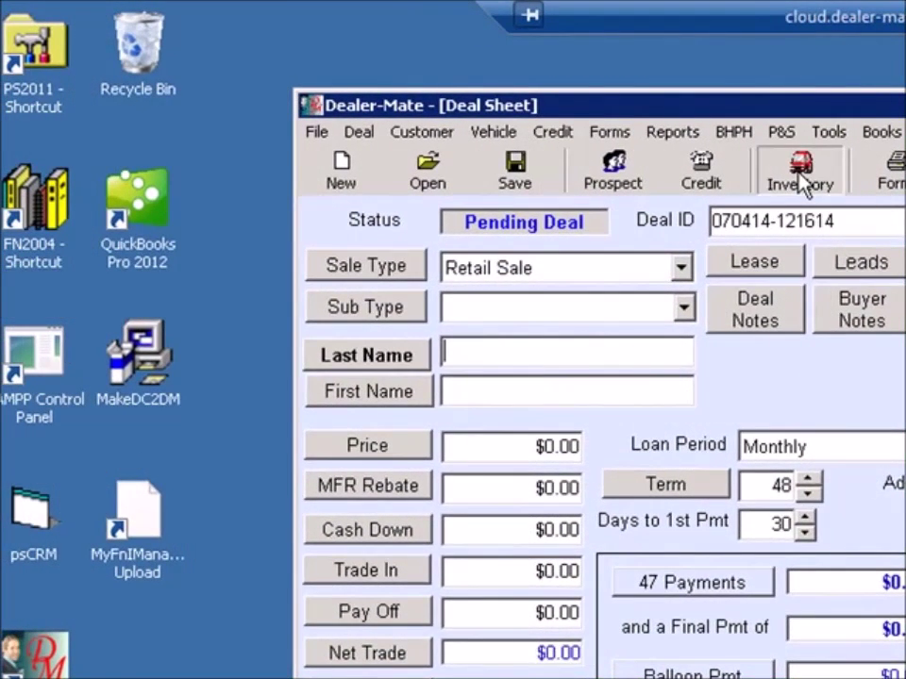
Go to the vehicle inventory and open stock number 135, the 2002 Mercedes-Benz S Class.
click(800, 179)
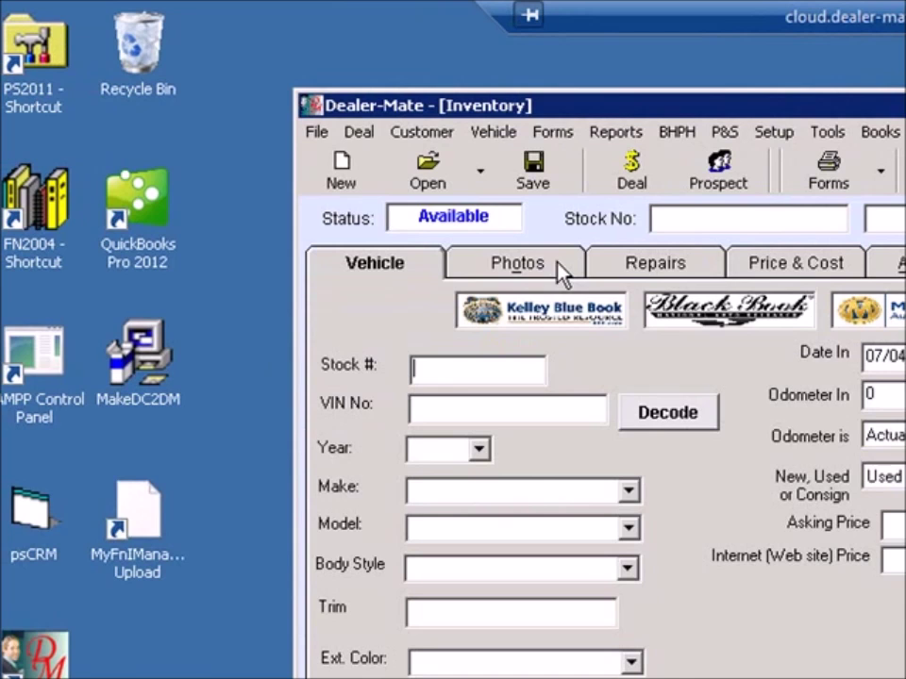
click(429, 170)
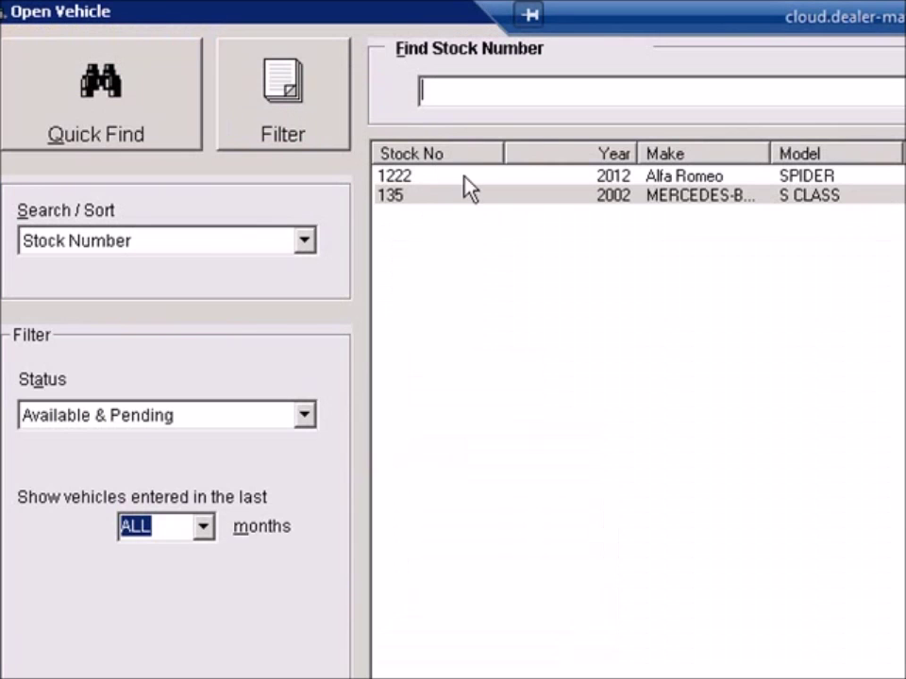
double_click(670, 198)
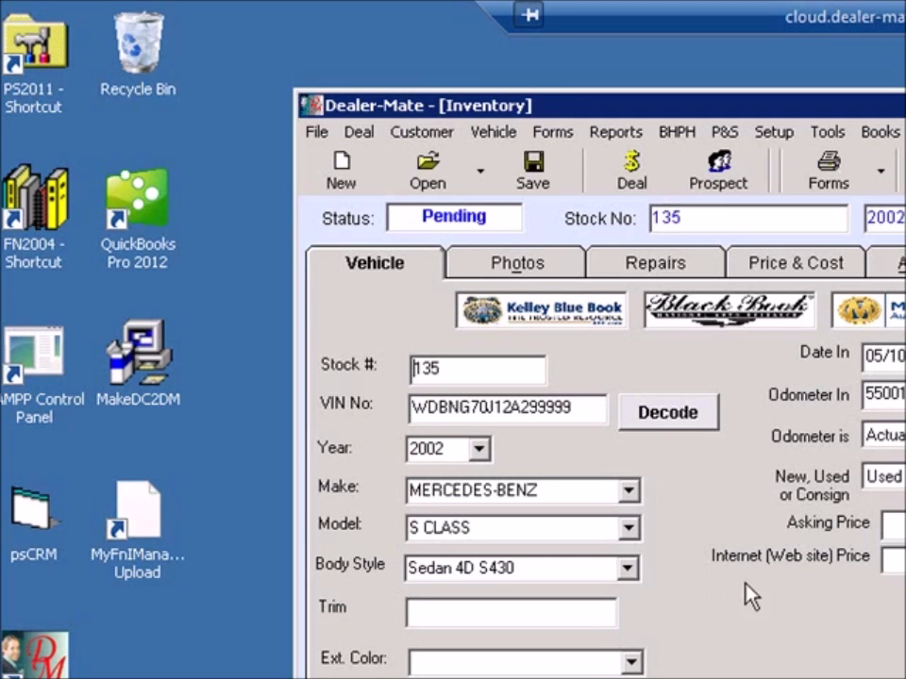
Try the VIN decoder on the Mercedes-Benz and leave it without accepting any data.
click(690, 416)
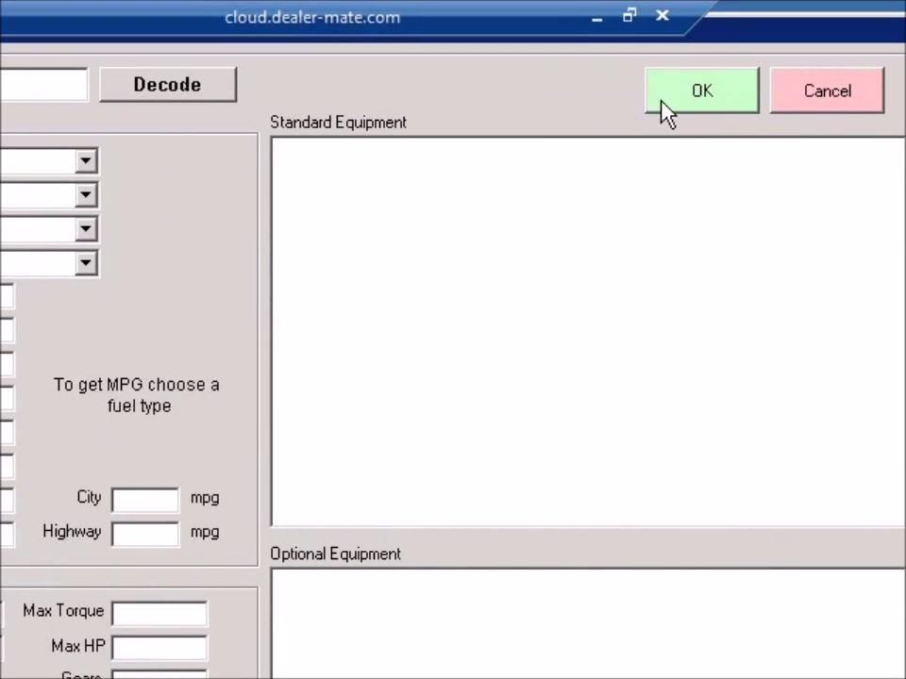
click(175, 94)
click(823, 95)
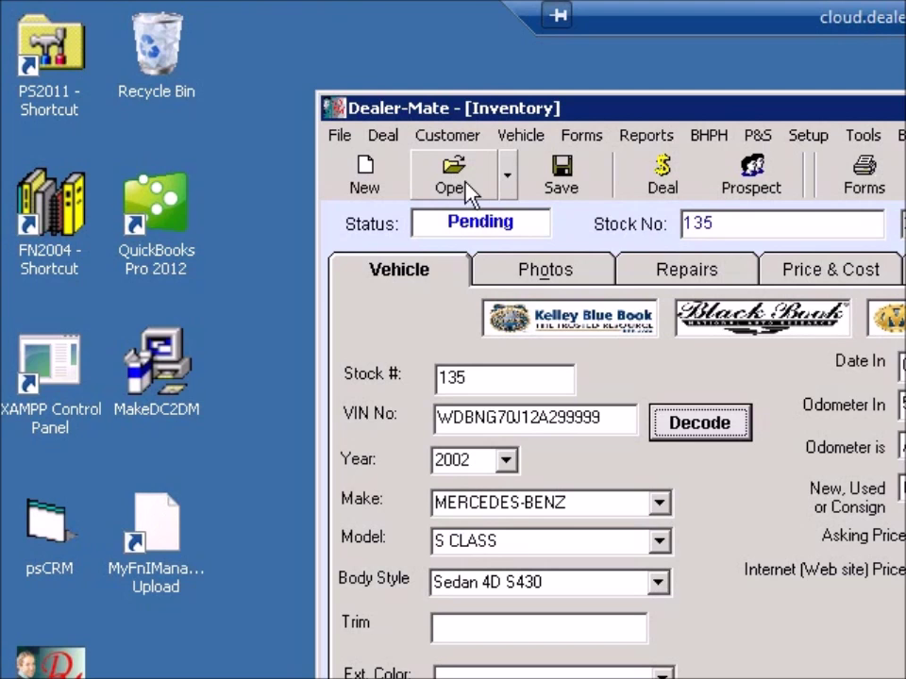
Add the image 23507_image_(3) to the Mercedes-Benz's photos, save the record and return to its vehicle details.
click(532, 268)
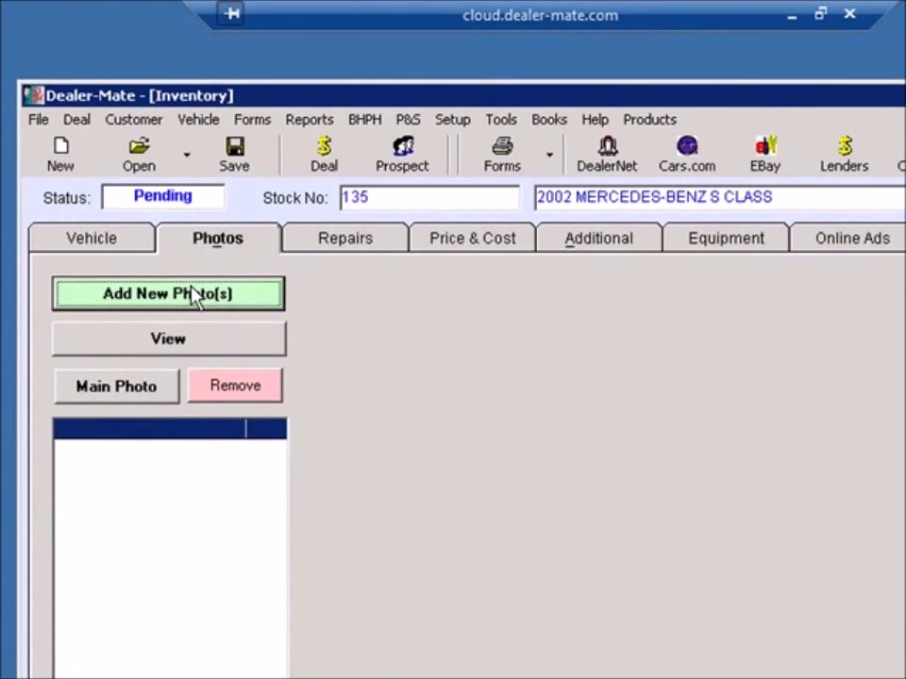
click(217, 298)
click(819, 520)
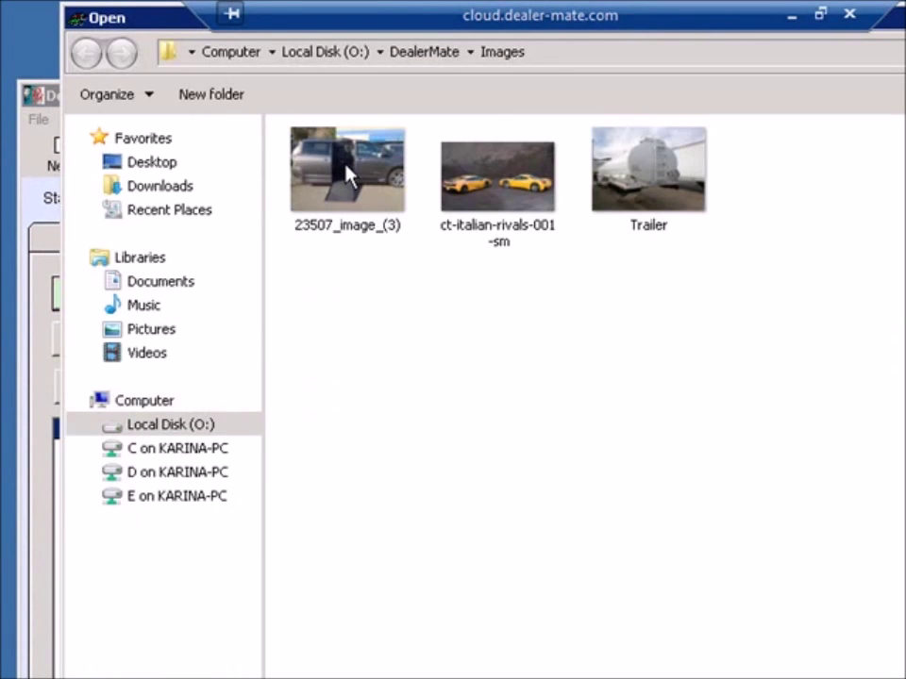
double_click(348, 166)
click(835, 349)
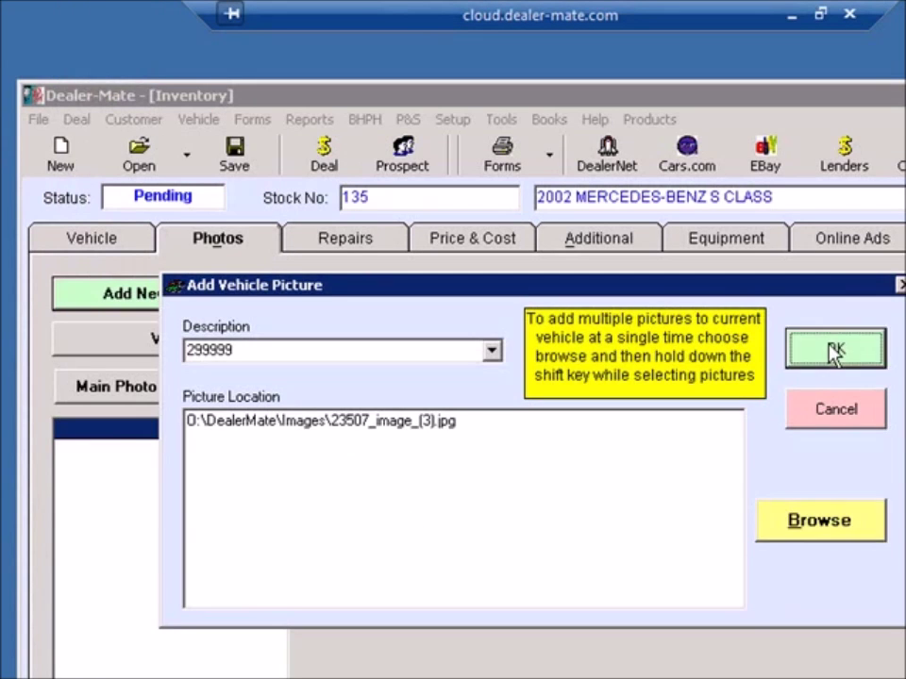
click(235, 160)
click(83, 240)
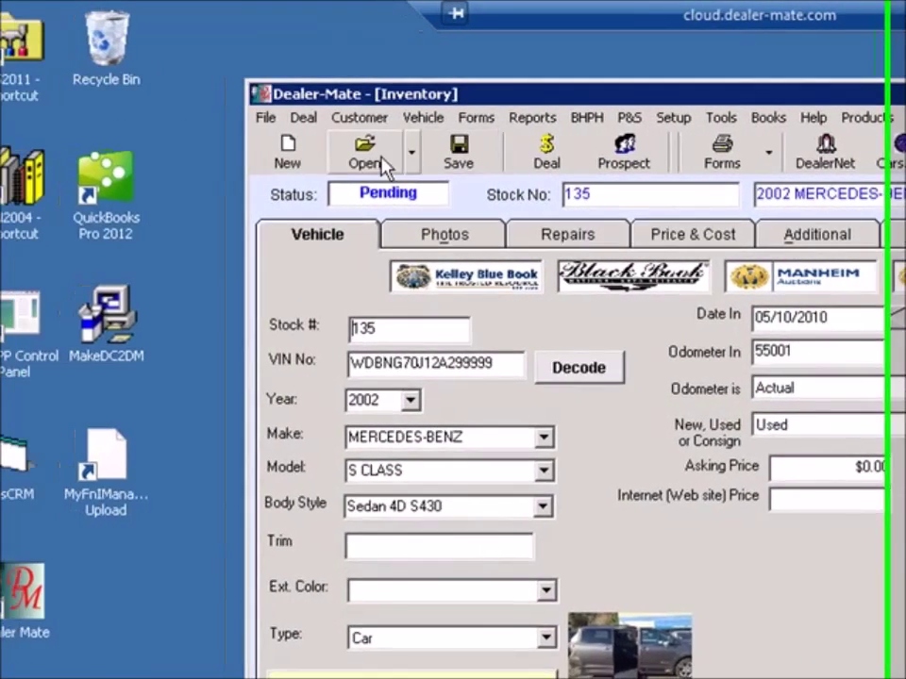
Filter the vehicle list to Sold Only and open stock number 1111, the 2012 Rolex Daytona.
click(385, 166)
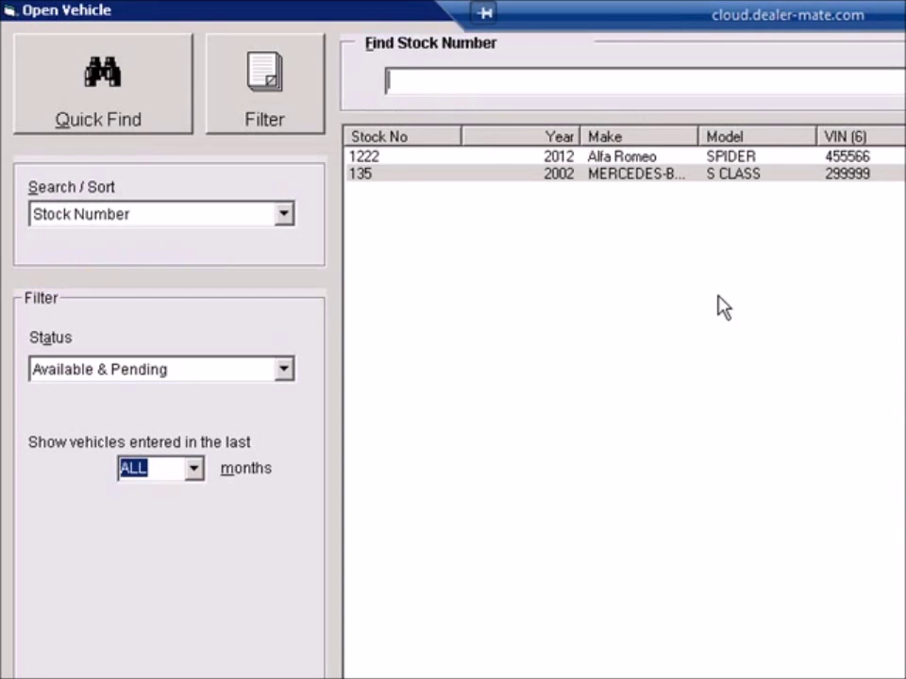
click(283, 370)
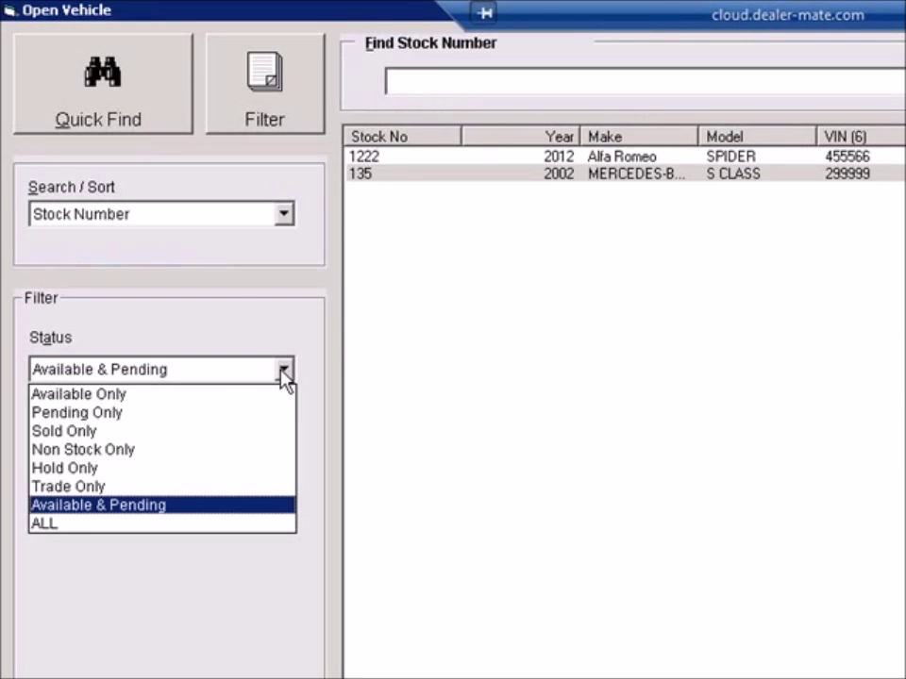
click(245, 430)
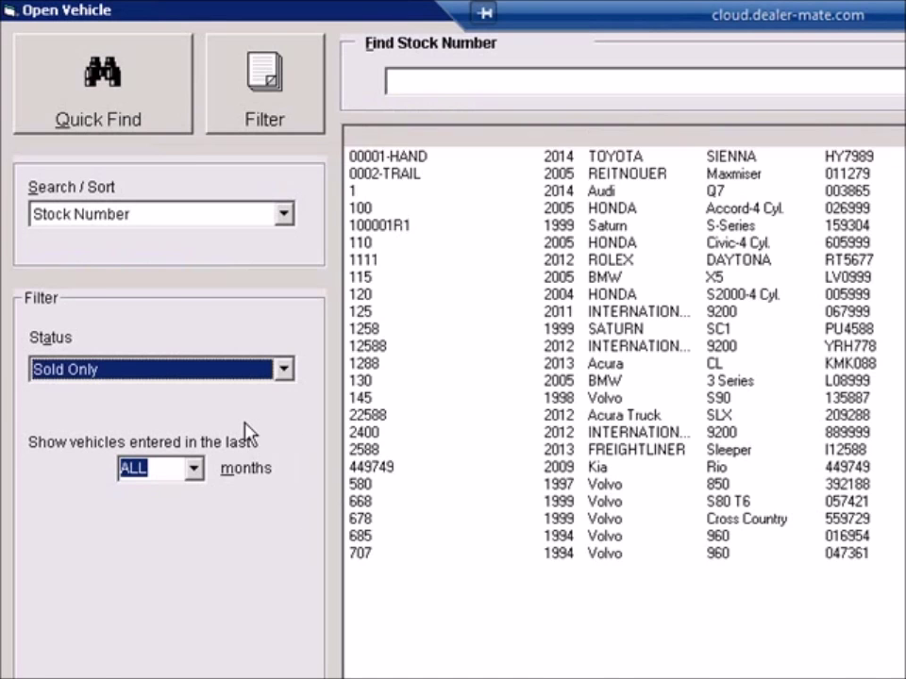
double_click(609, 260)
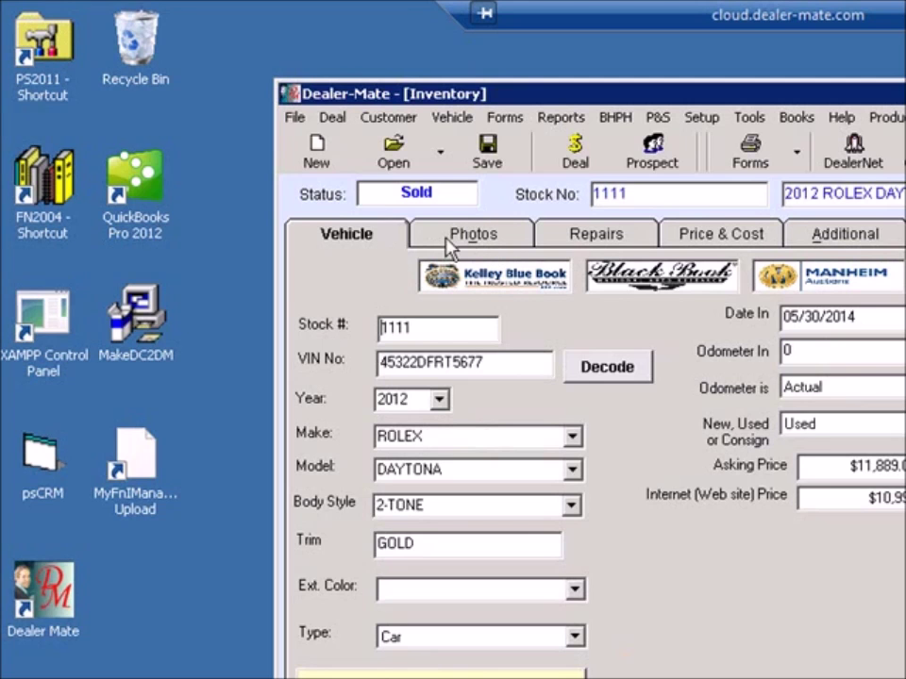
Bring up the vehicle list again, sort it by year and close it without opening a vehicle.
click(415, 159)
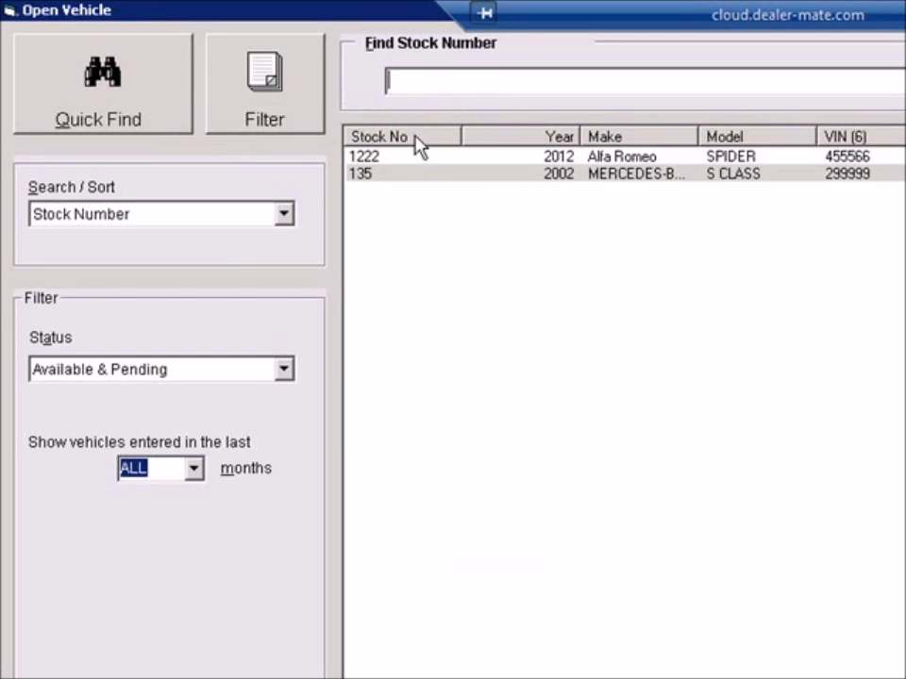
click(539, 132)
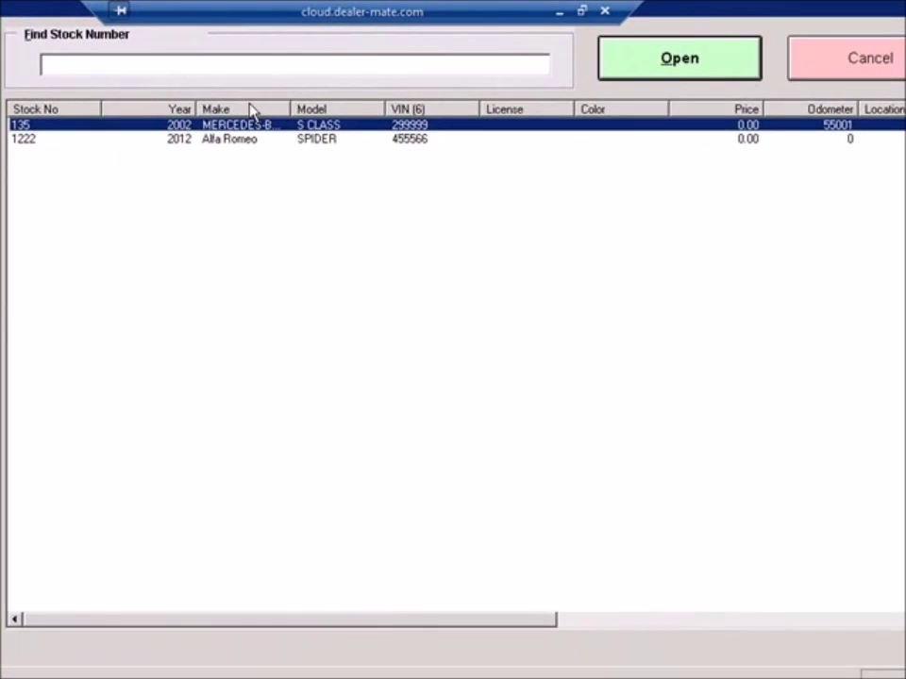
click(849, 58)
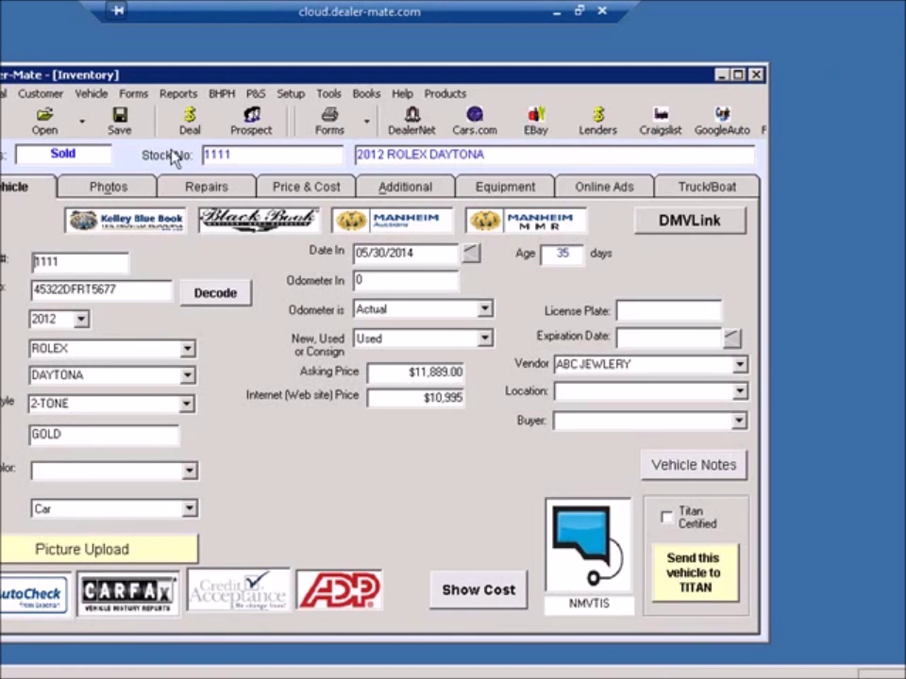
Add a repair item to stock number 1111 with Advertising as the work, ABC BREAKS as the supplier and a total of 45.00.
click(217, 188)
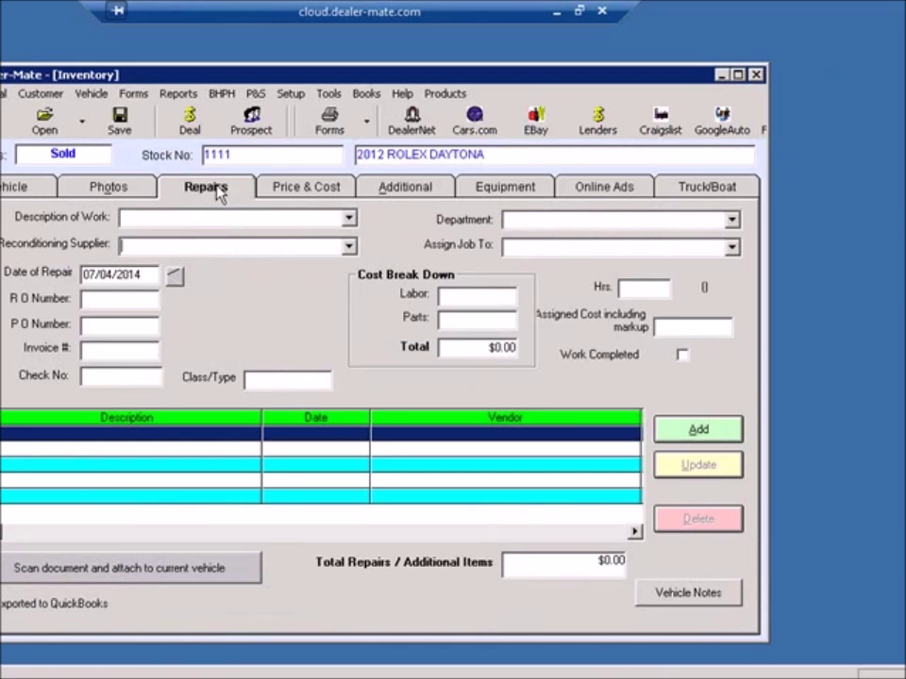
click(349, 219)
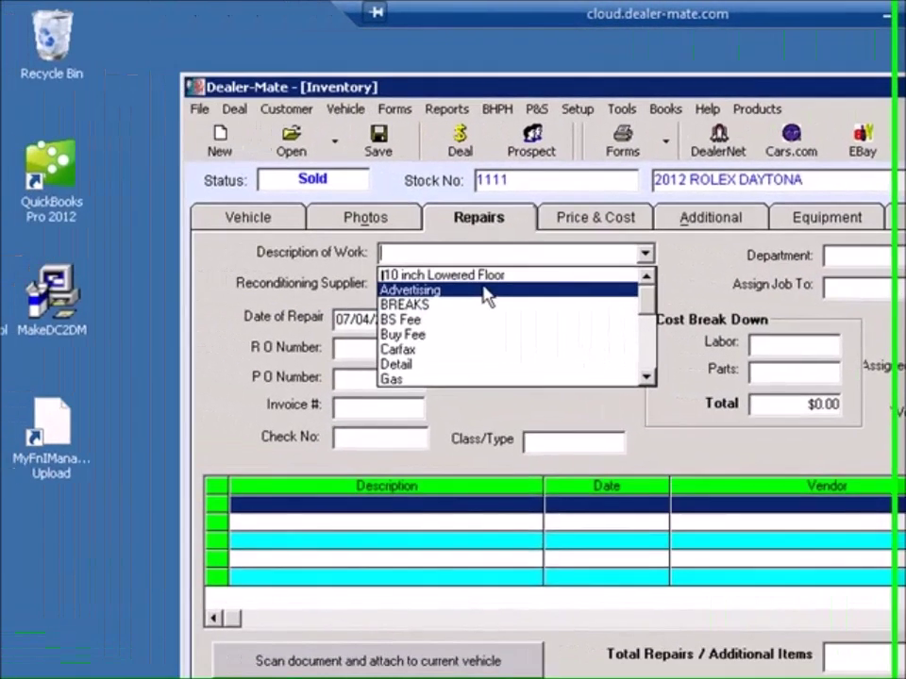
click(215, 251)
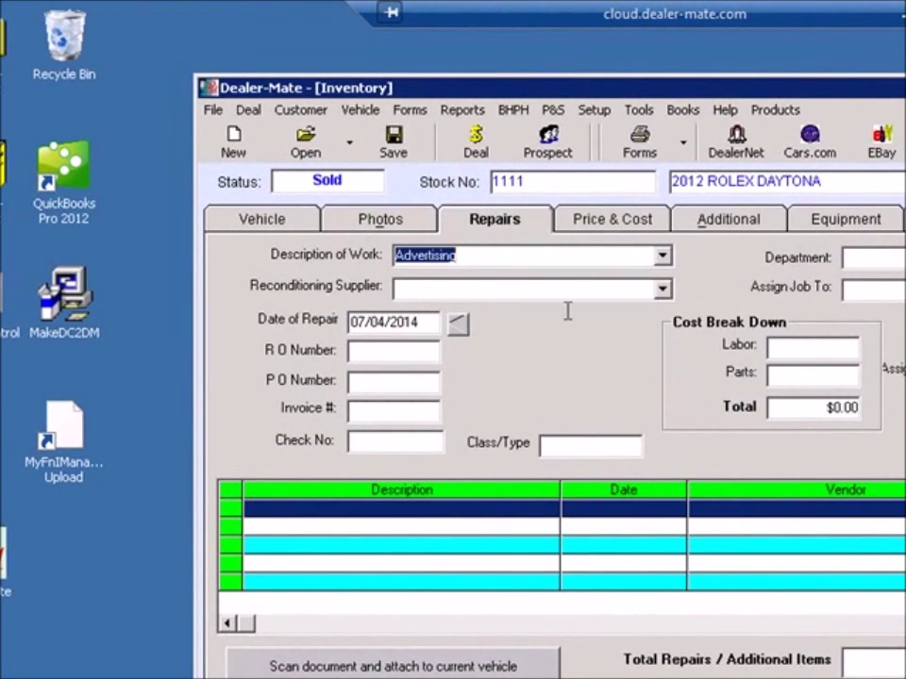
click(662, 289)
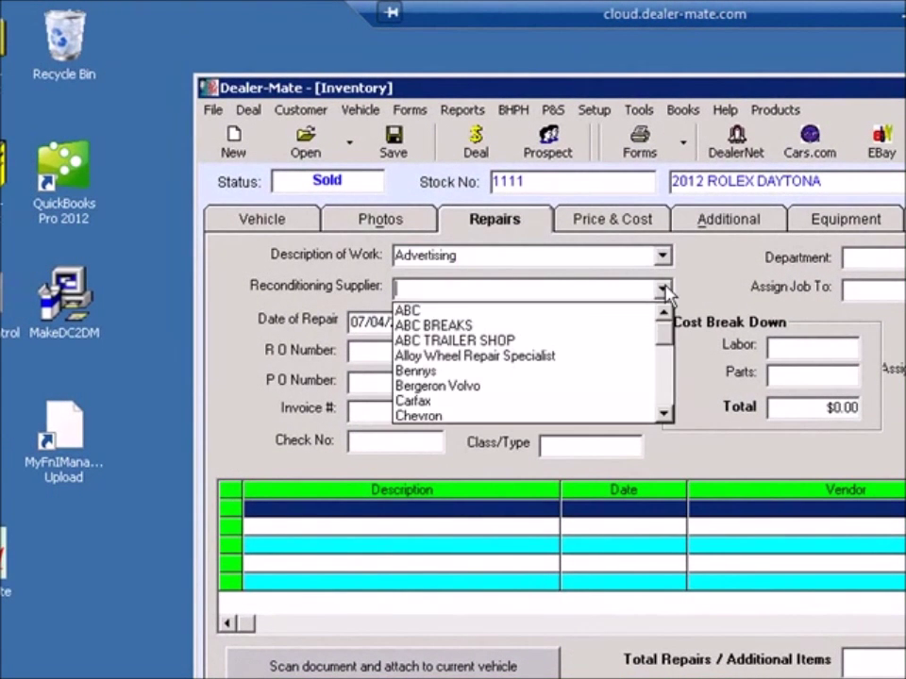
click(578, 325)
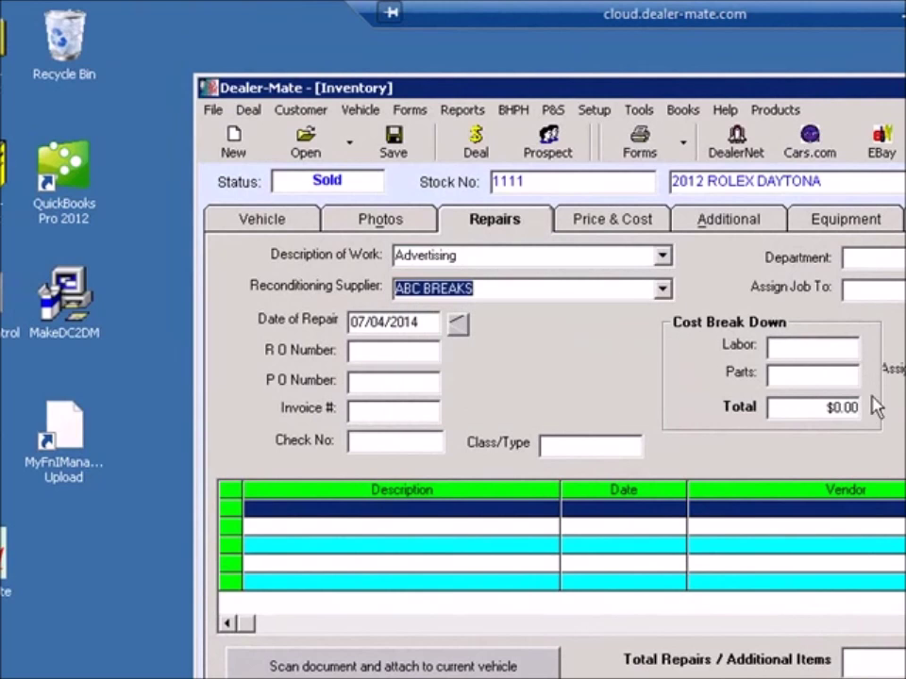
click(826, 411)
text(45.00)
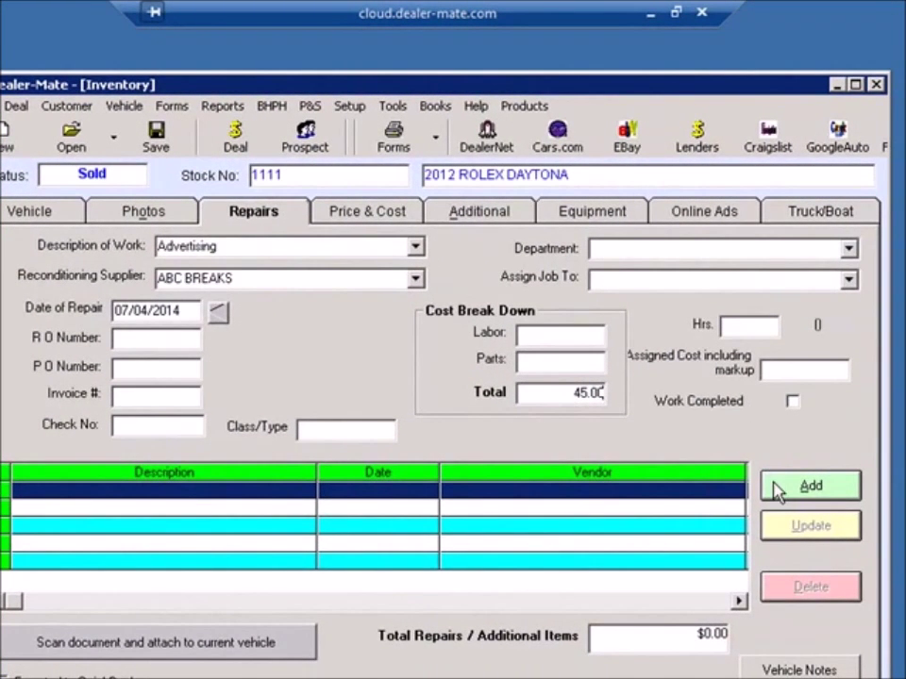
click(776, 489)
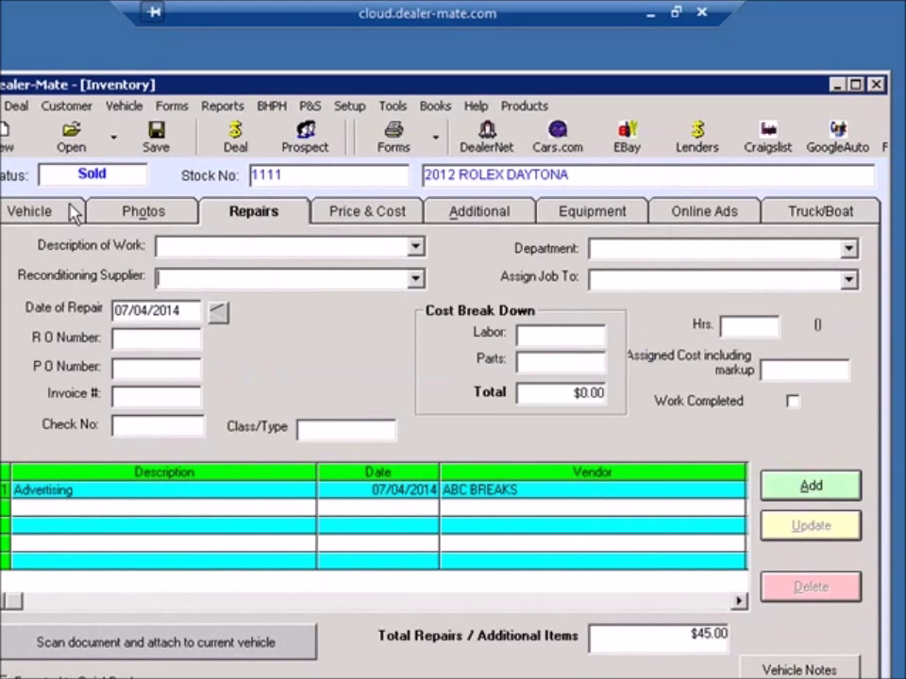
Reveal the cost breakdown in the vehicle's pricing and look at its flooring settings, leaving them unsaved.
click(386, 210)
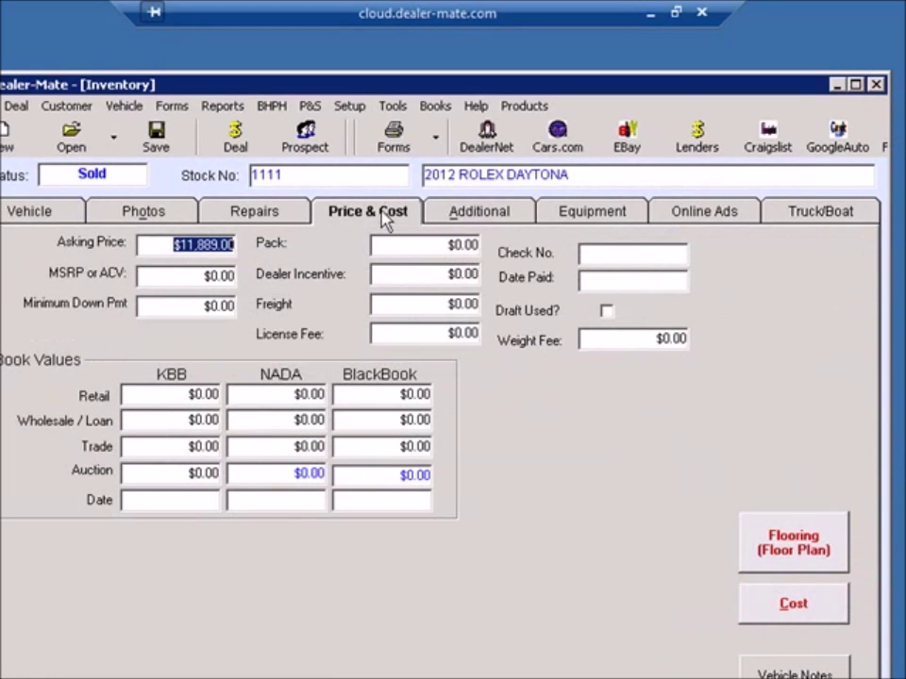
click(795, 608)
click(804, 564)
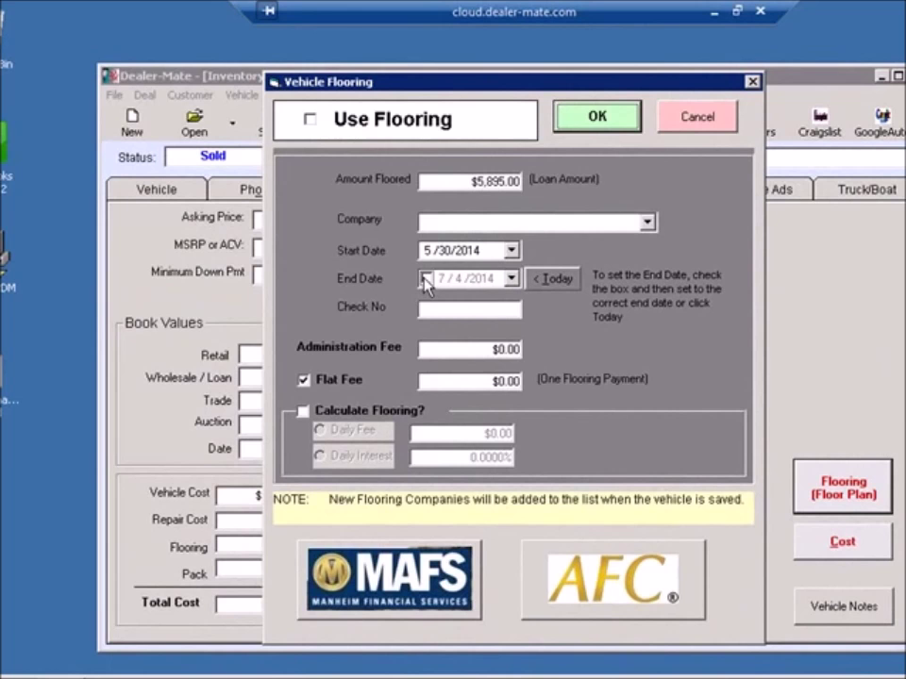
click(699, 117)
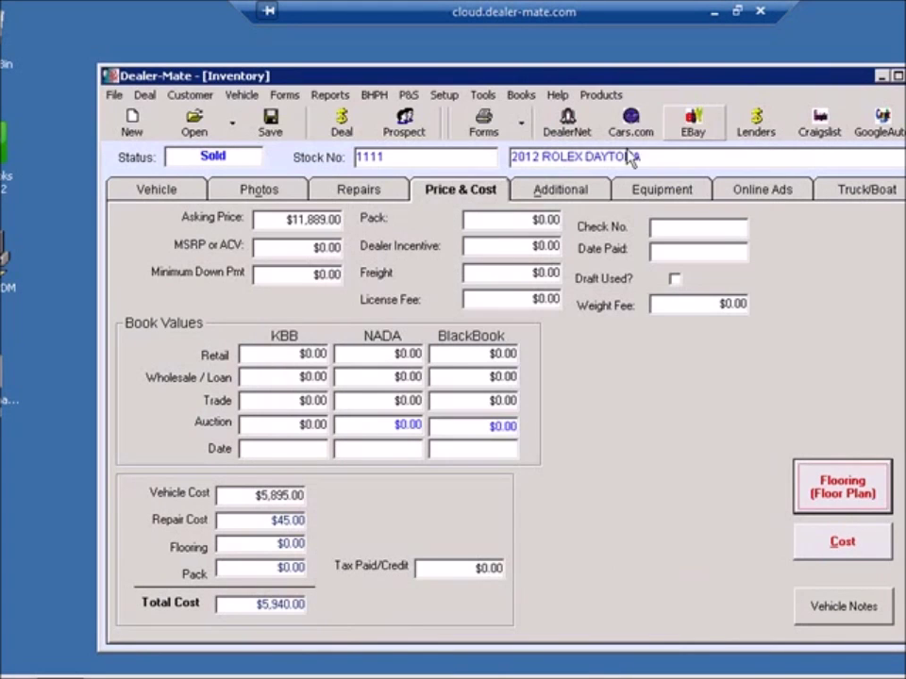
Bring up the plain paper forms, skipping the report of sale details and selecting stock number 135, the 2002 Mercedes-Benz S Class.
click(521, 123)
click(517, 153)
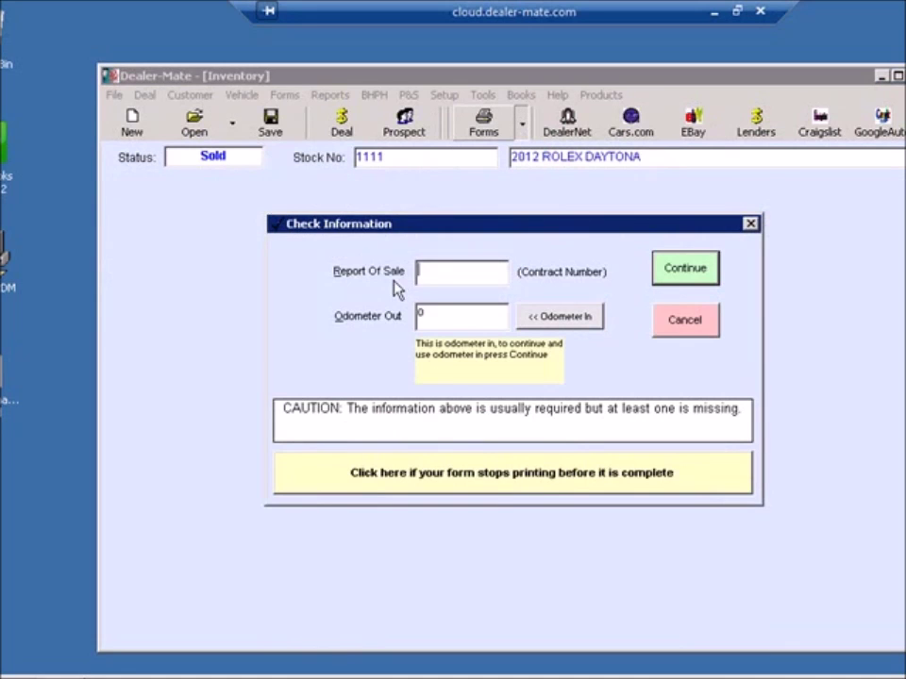
click(689, 275)
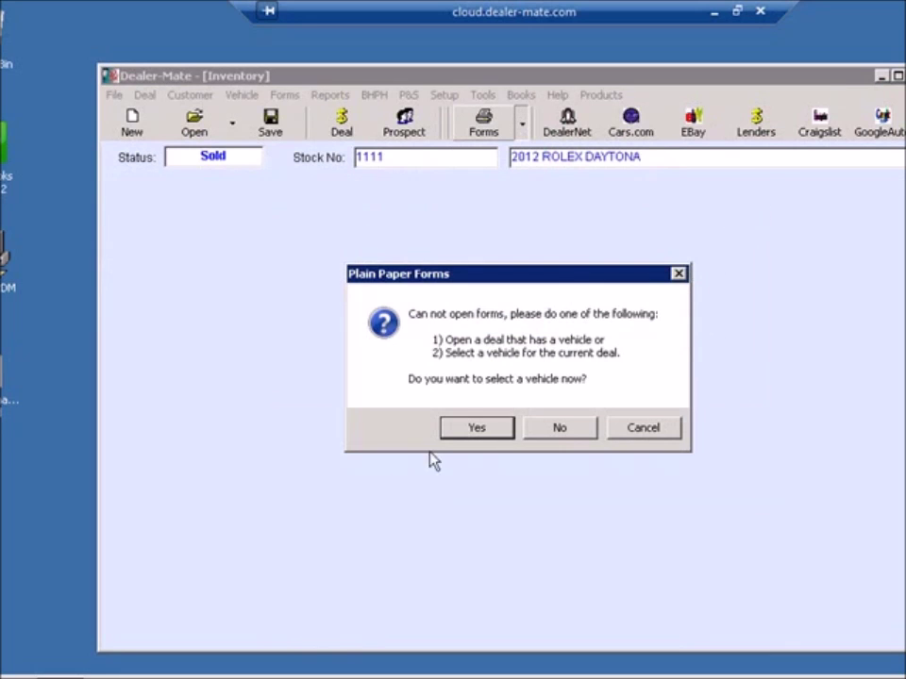
click(479, 433)
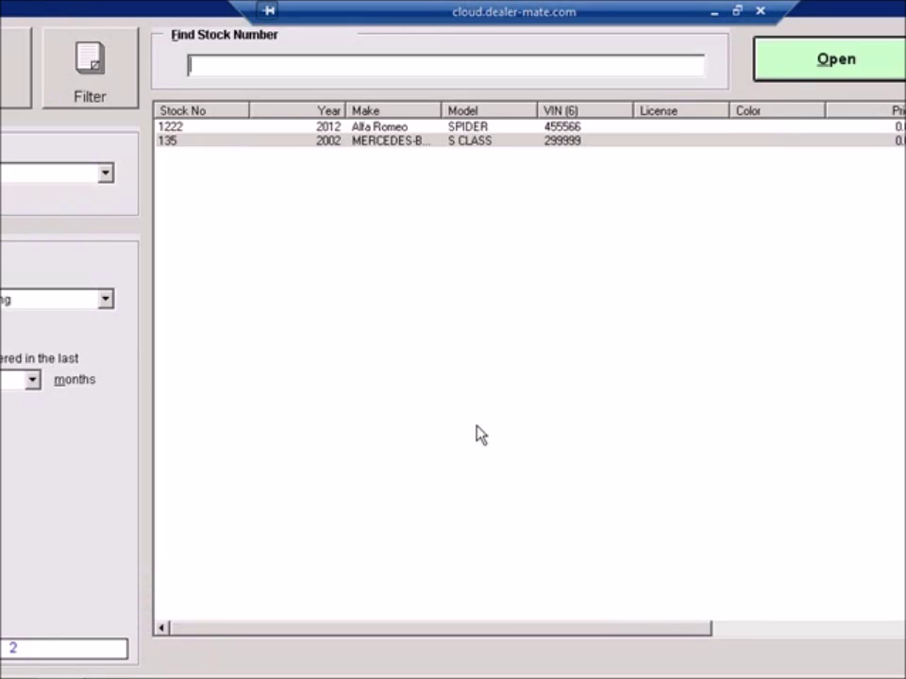
double_click(342, 141)
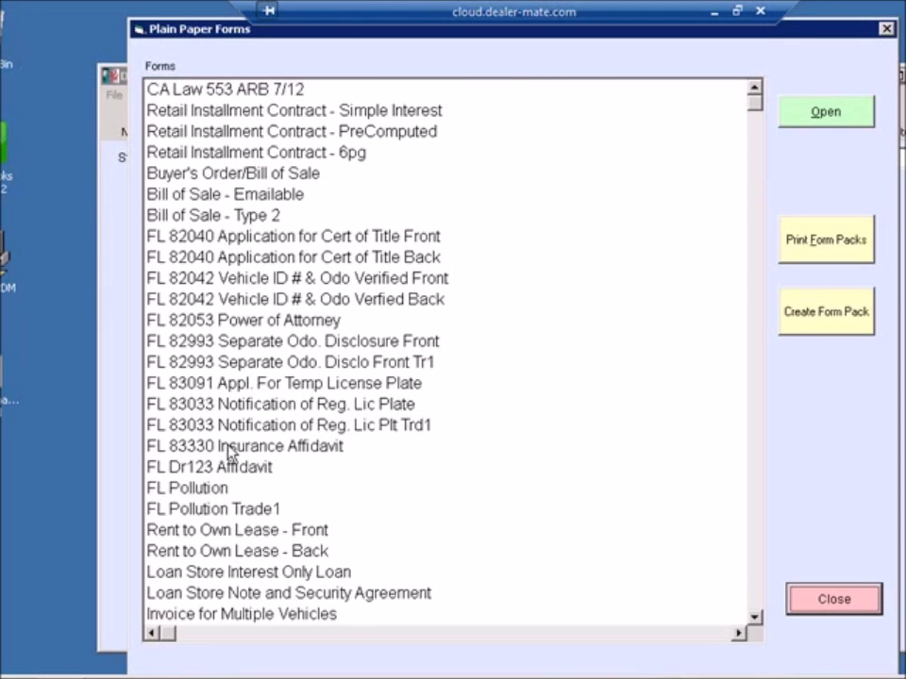
Preview the As-Is Warranty form from the plain paper forms, then close the preview and the forms list.
click(755, 619)
click(755, 620)
click(755, 620)
click(755, 620)
click(754, 620)
click(755, 620)
click(755, 619)
click(755, 620)
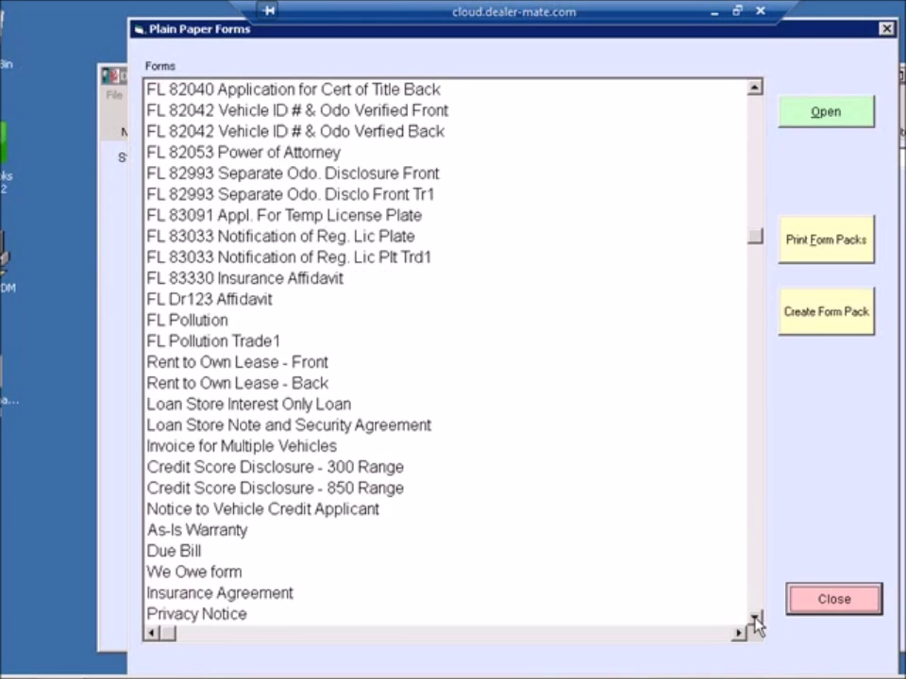
click(184, 529)
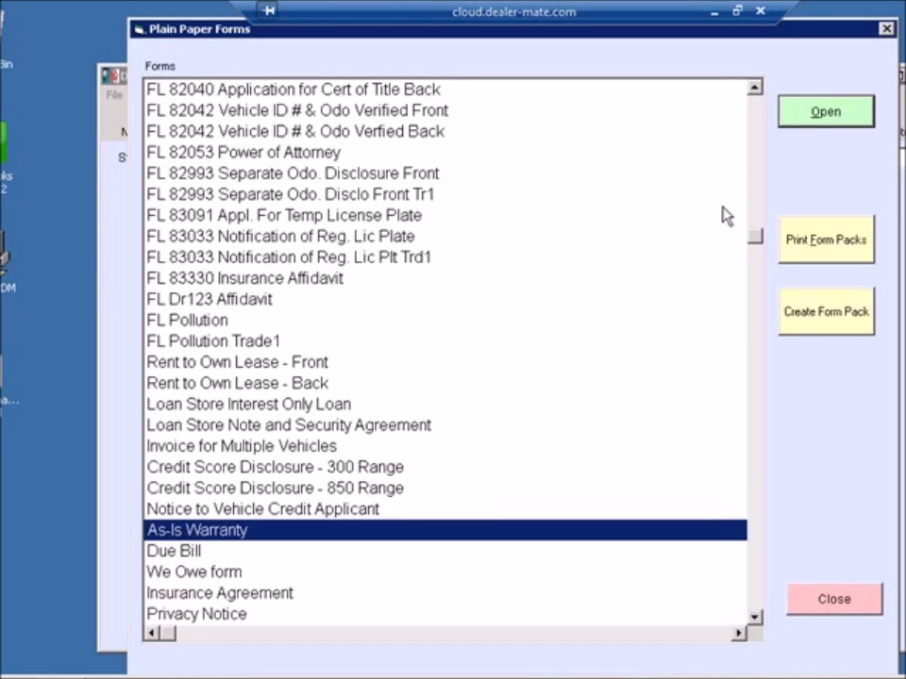
click(808, 123)
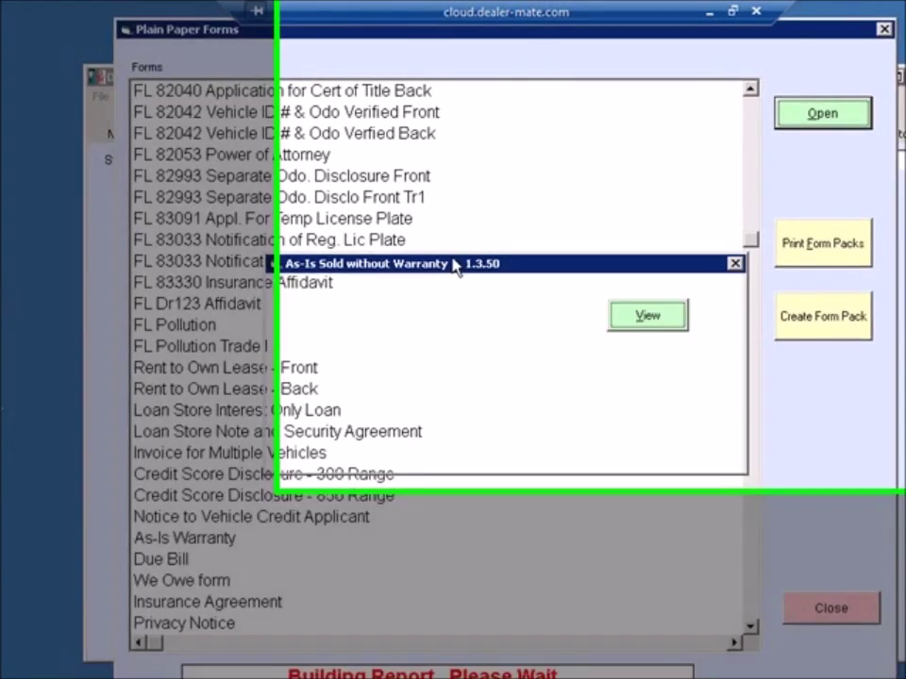
click(647, 315)
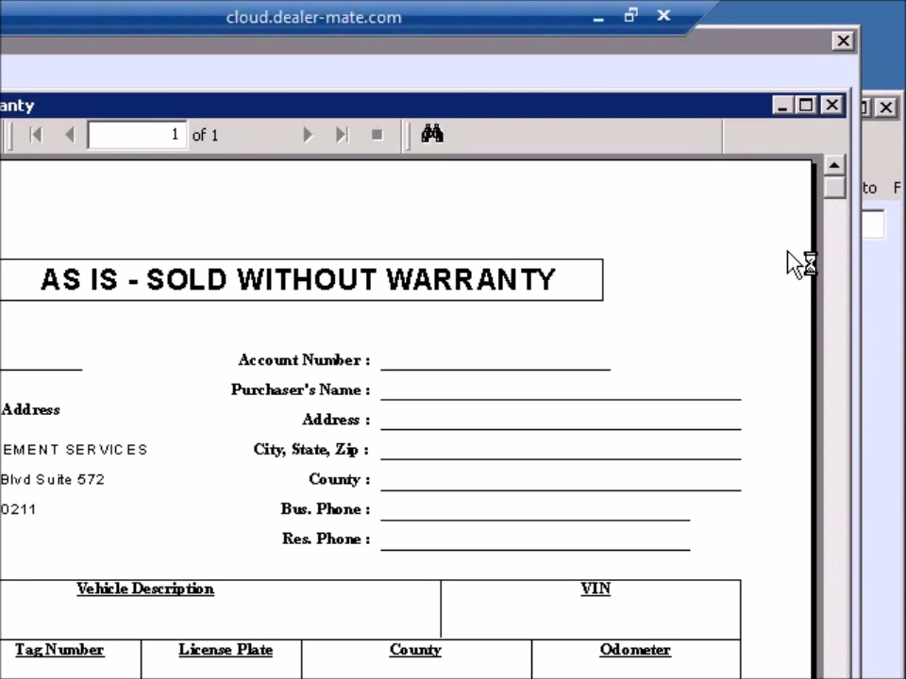
click(831, 105)
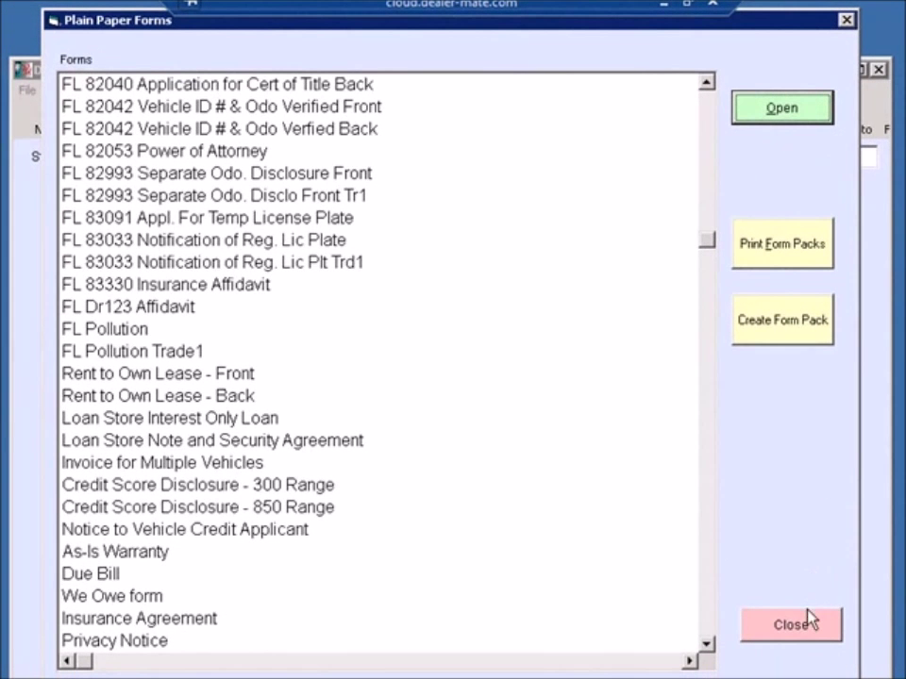
click(793, 625)
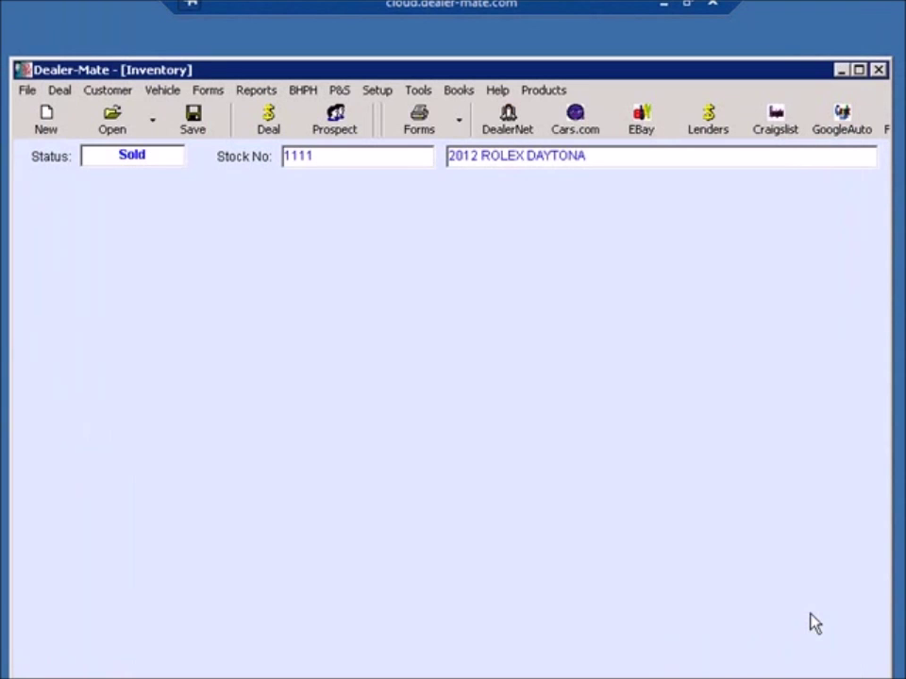
Choose the Inventory Reports category and open the Inventory-By Make & Model (Wide Report).
click(265, 91)
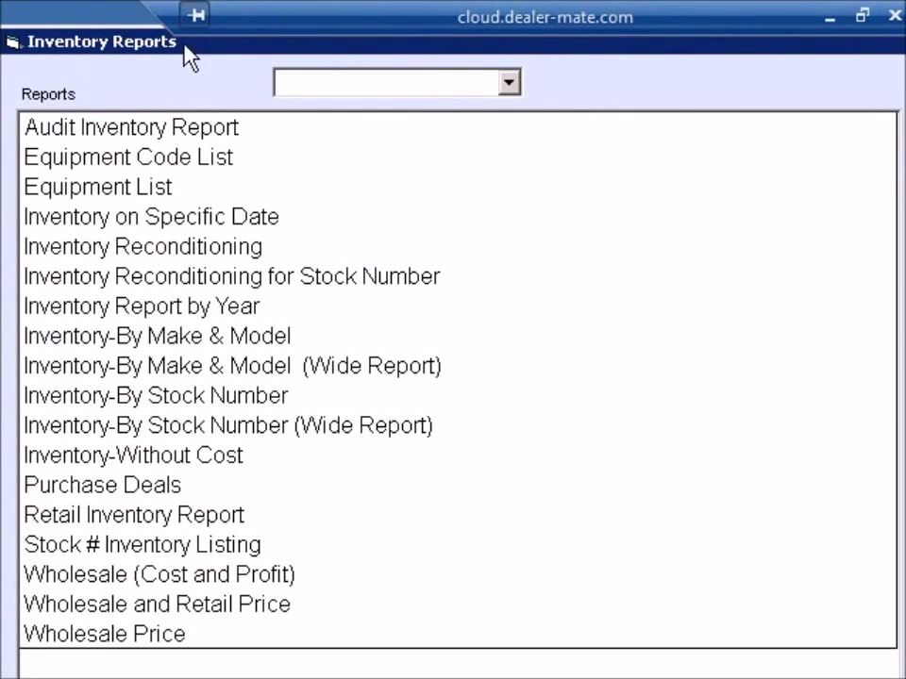
click(508, 85)
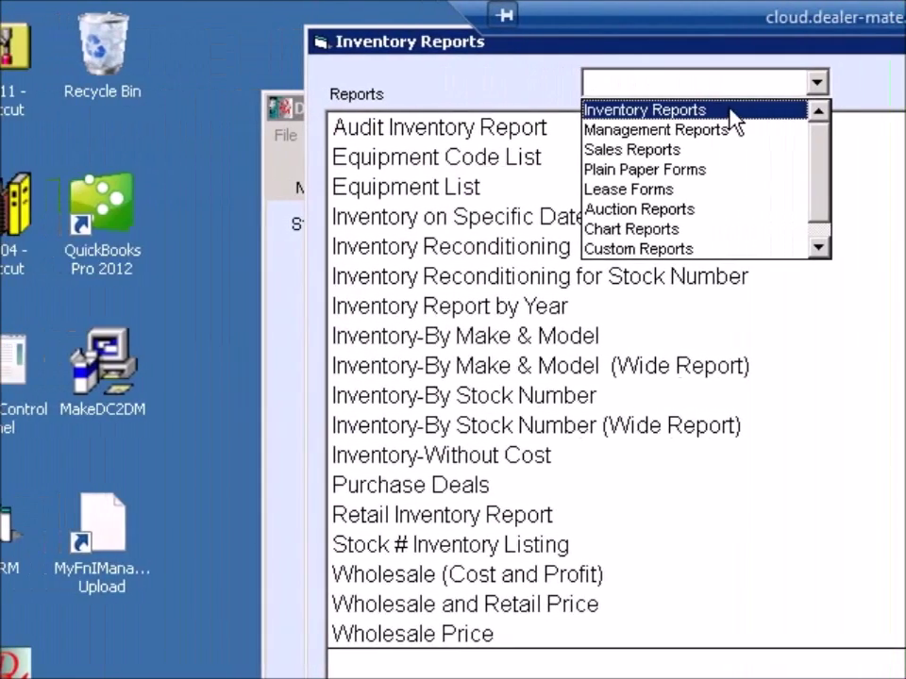
click(730, 110)
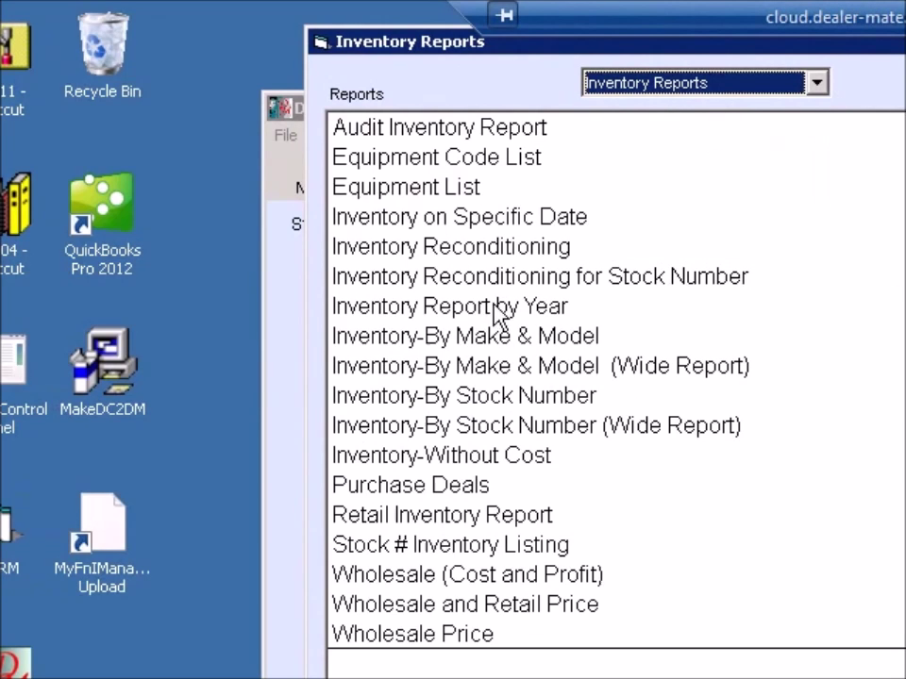
click(474, 368)
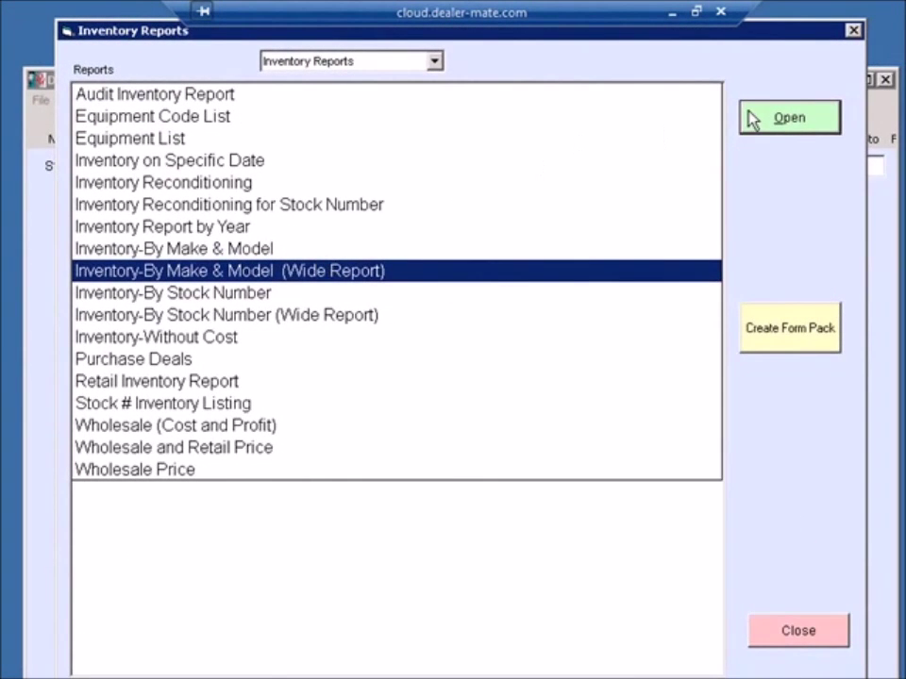
click(754, 117)
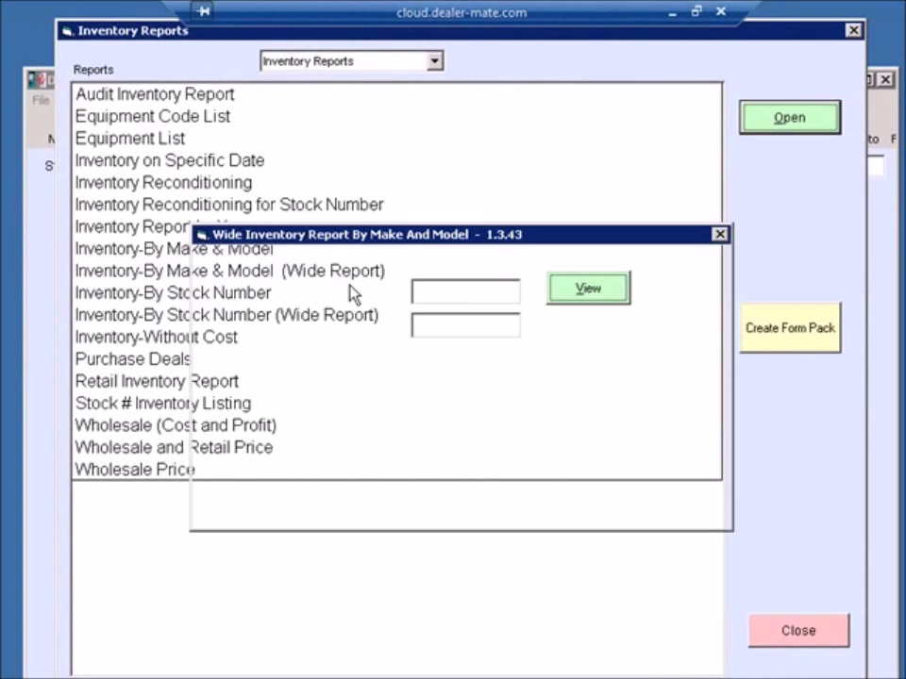
View the make and model report with start date 07/01/2011 and location ABC AUTO, then close it.
click(484, 290)
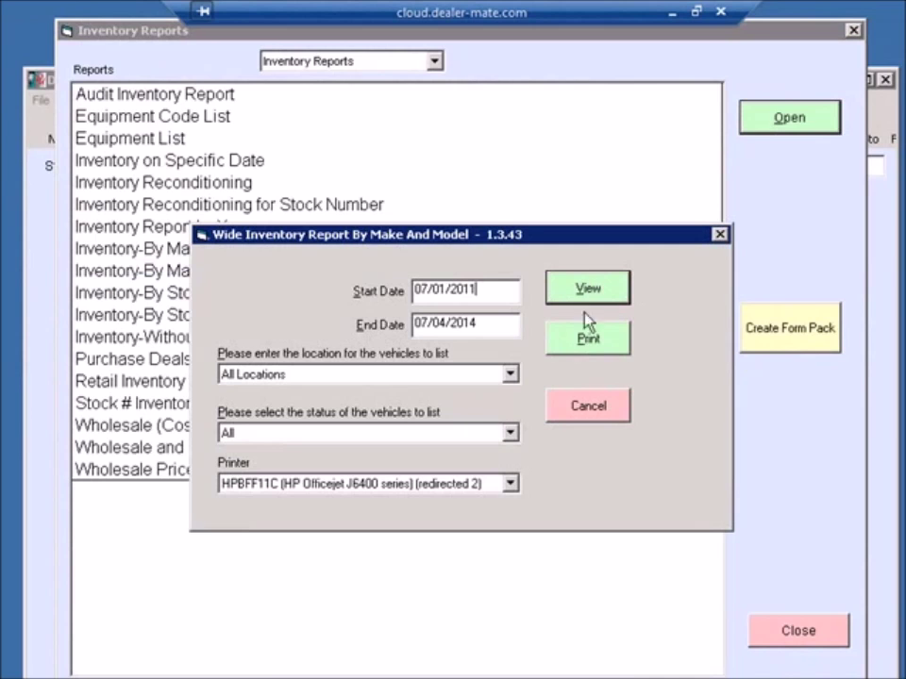
click(511, 375)
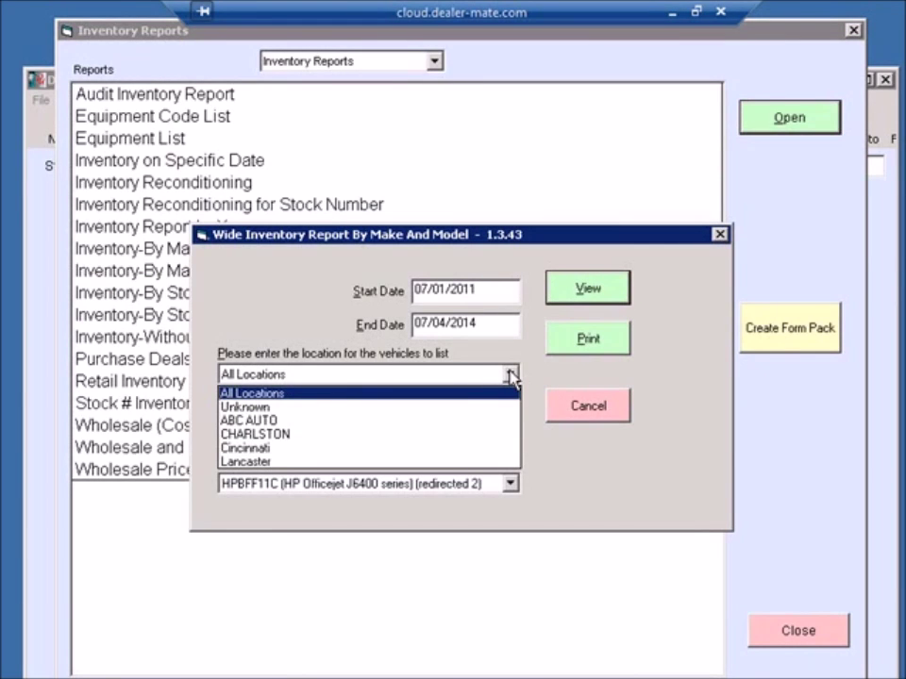
click(477, 422)
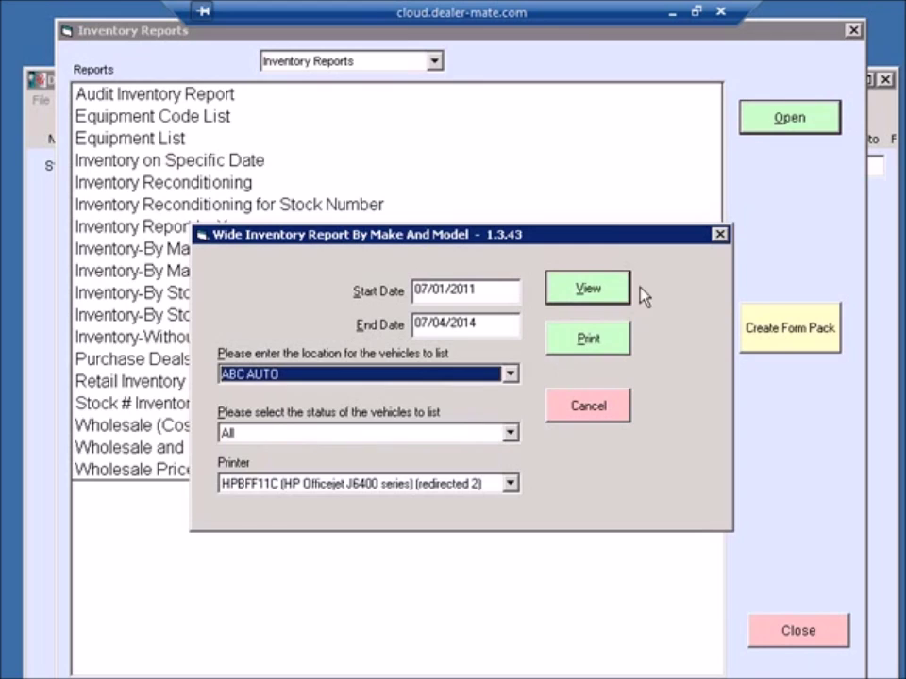
click(589, 293)
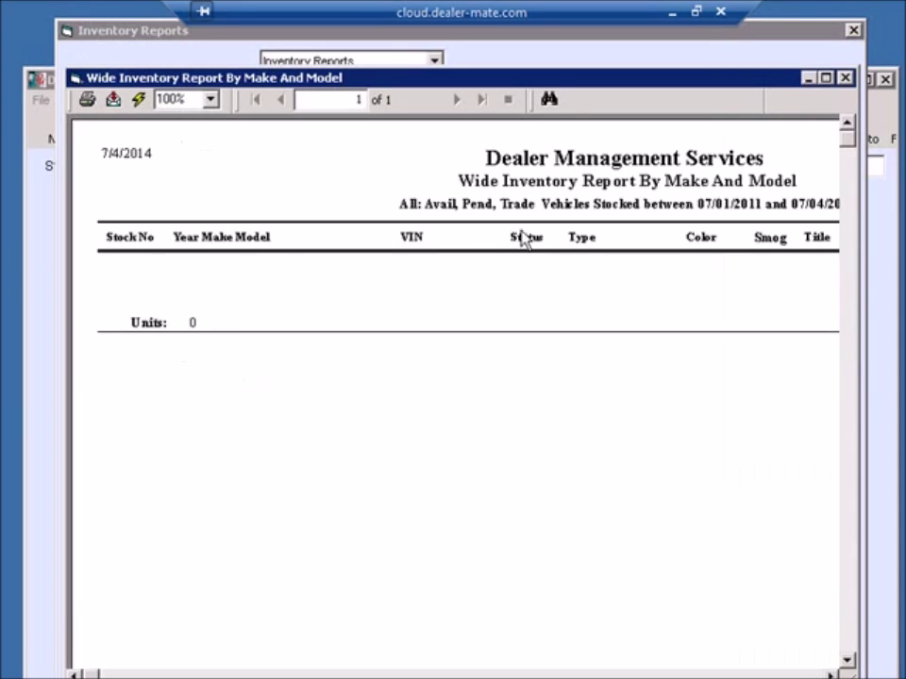
click(845, 78)
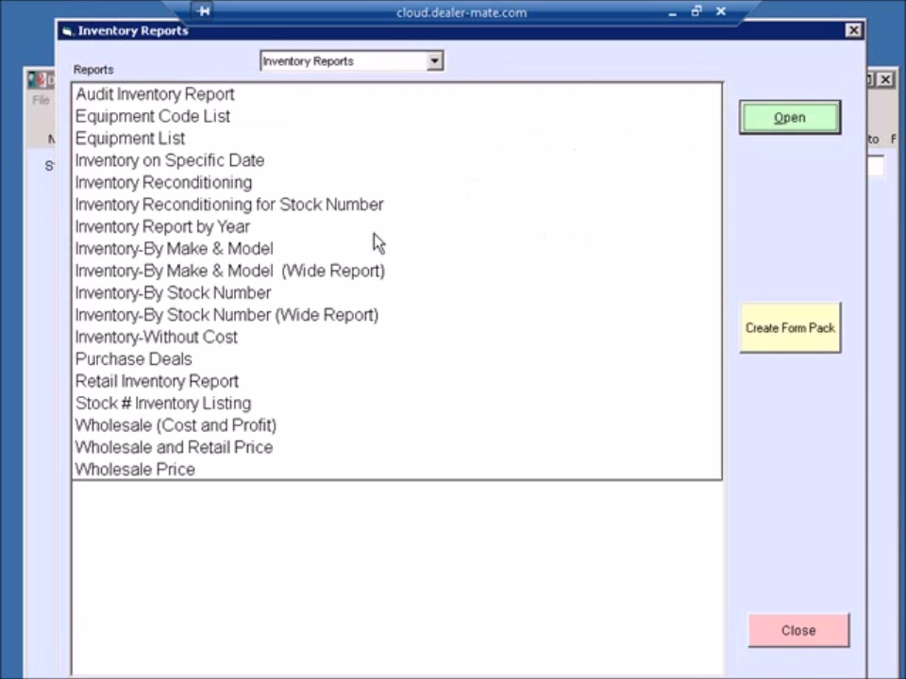
View the Inventory-By Stock Number (Wide Report) with start date 07/01/2011, then close it and the reports list.
click(202, 317)
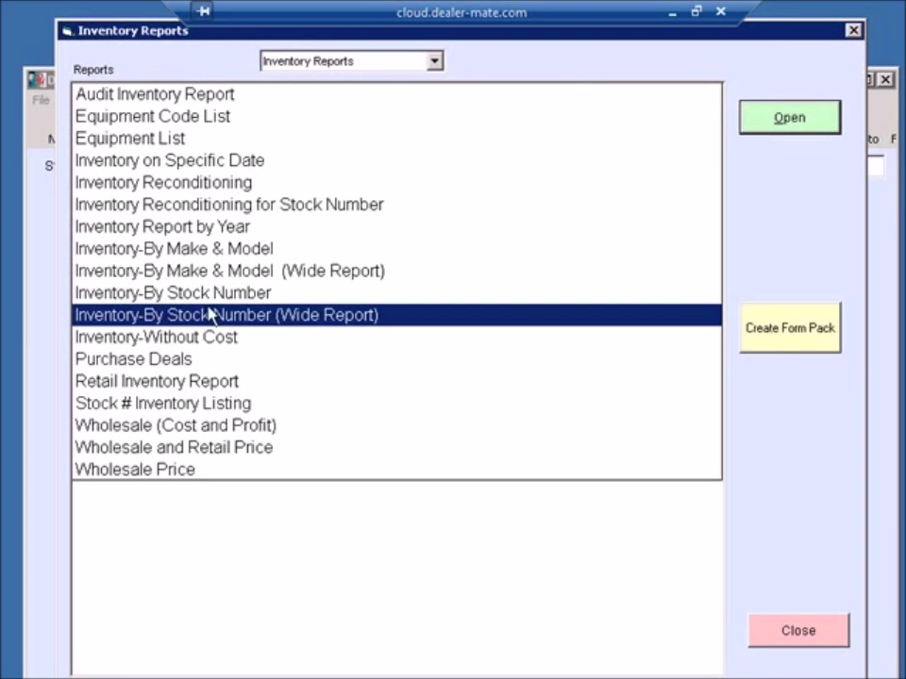
click(764, 117)
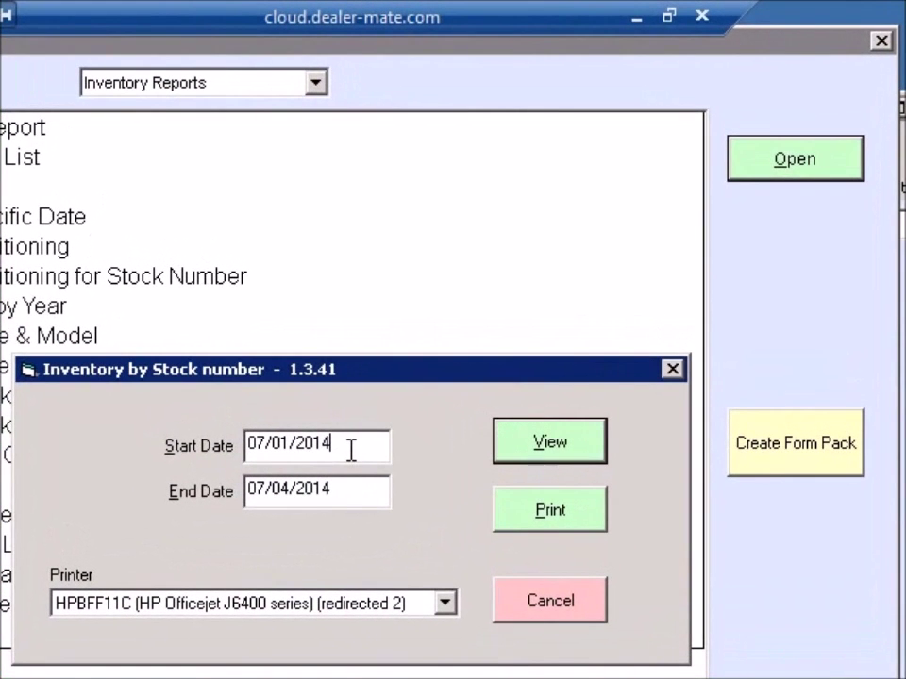
key(BackSpace)
text(1/2011)
click(550, 442)
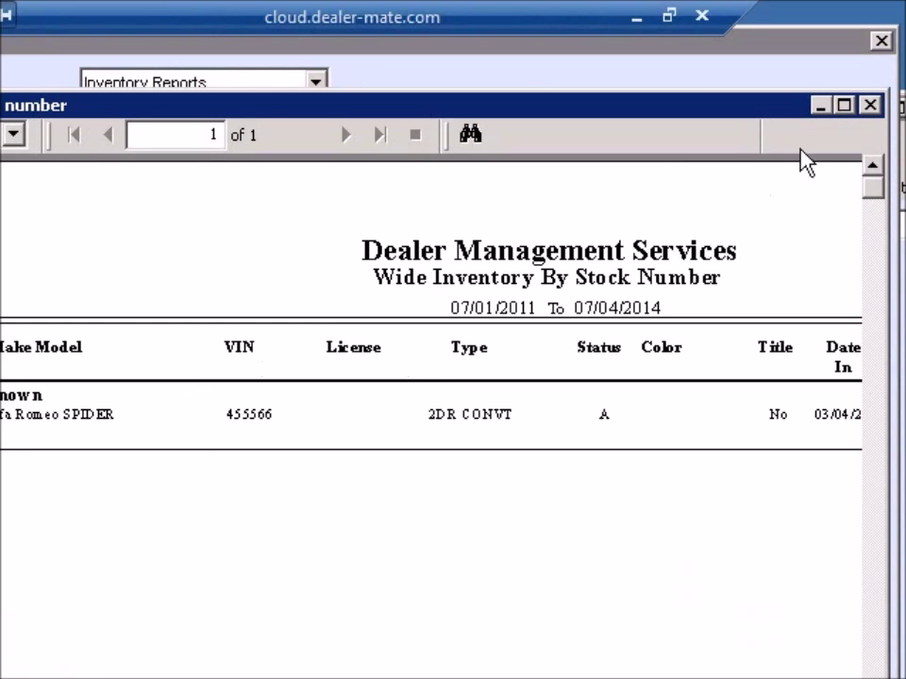
click(868, 106)
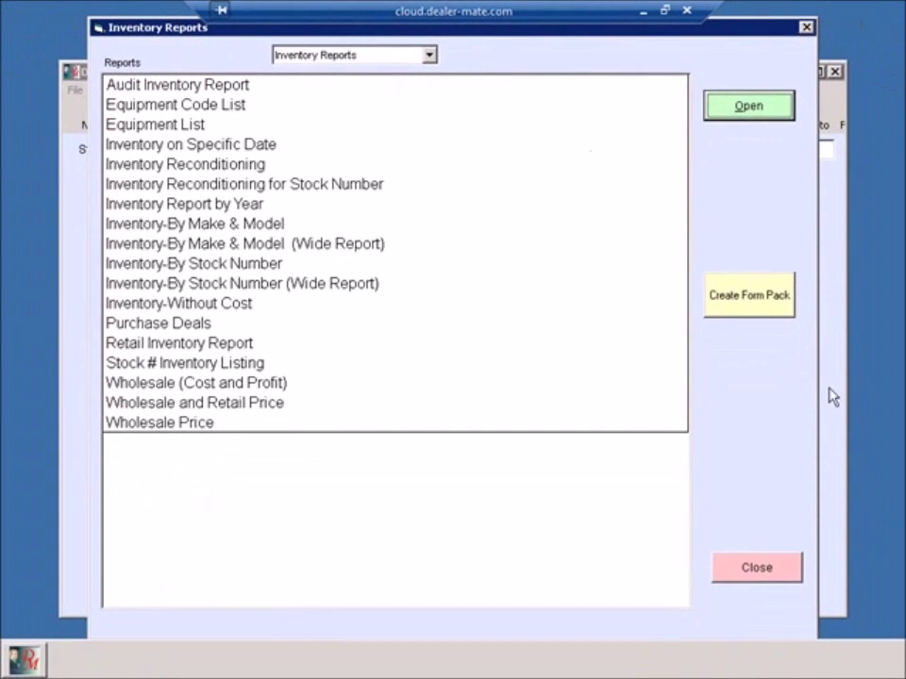
click(745, 570)
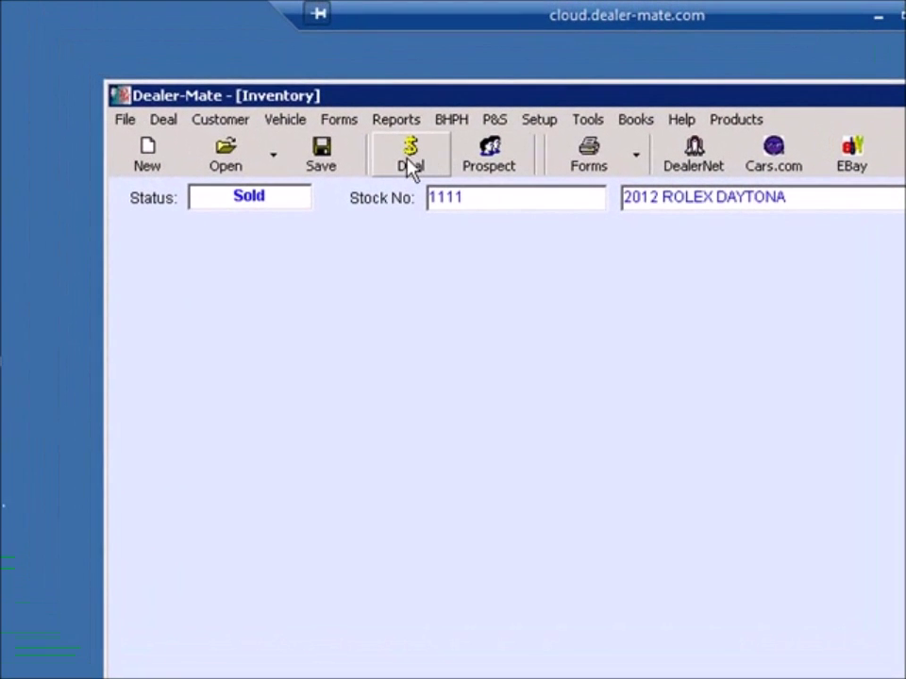
Switch to the deal sheet and change the deal's vehicle to stock number 1222, the 2012 Alfa Romeo Spider.
click(410, 158)
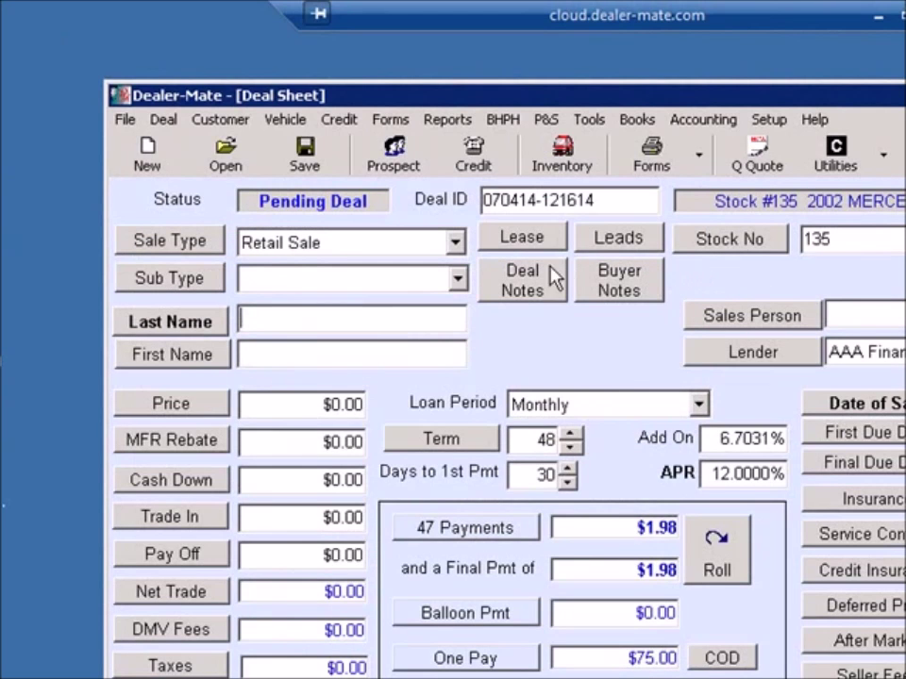
click(817, 238)
double_click(817, 239)
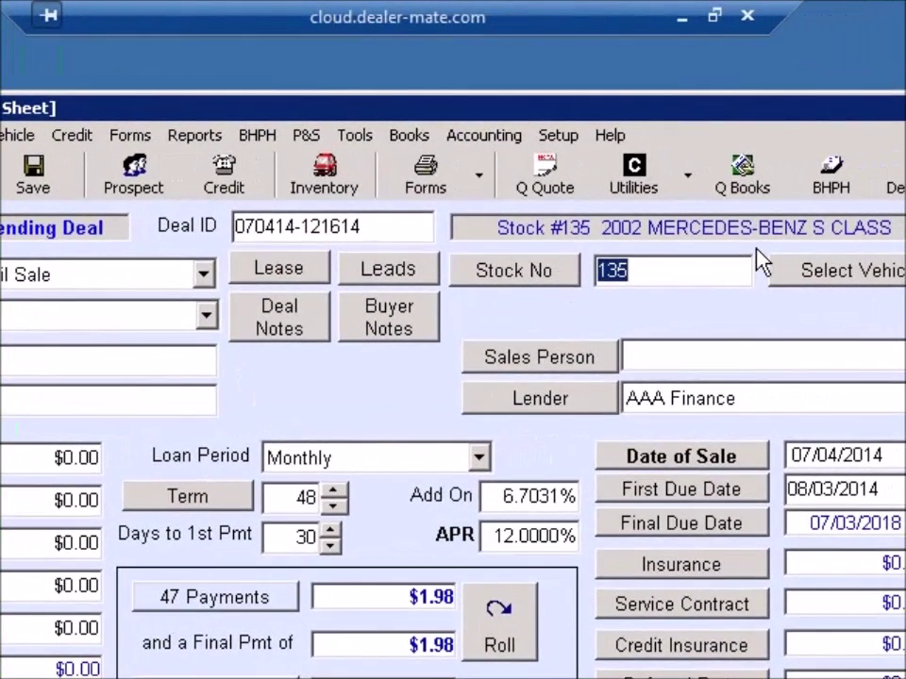
click(821, 275)
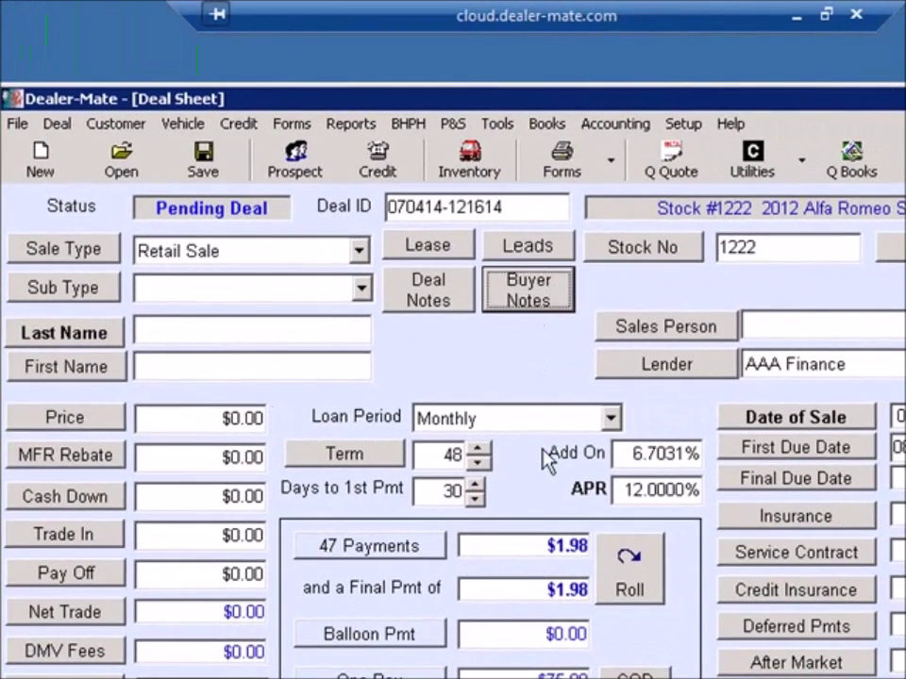
Try to fill in the deal's customer by picking a name from the previous buyers list.
click(552, 257)
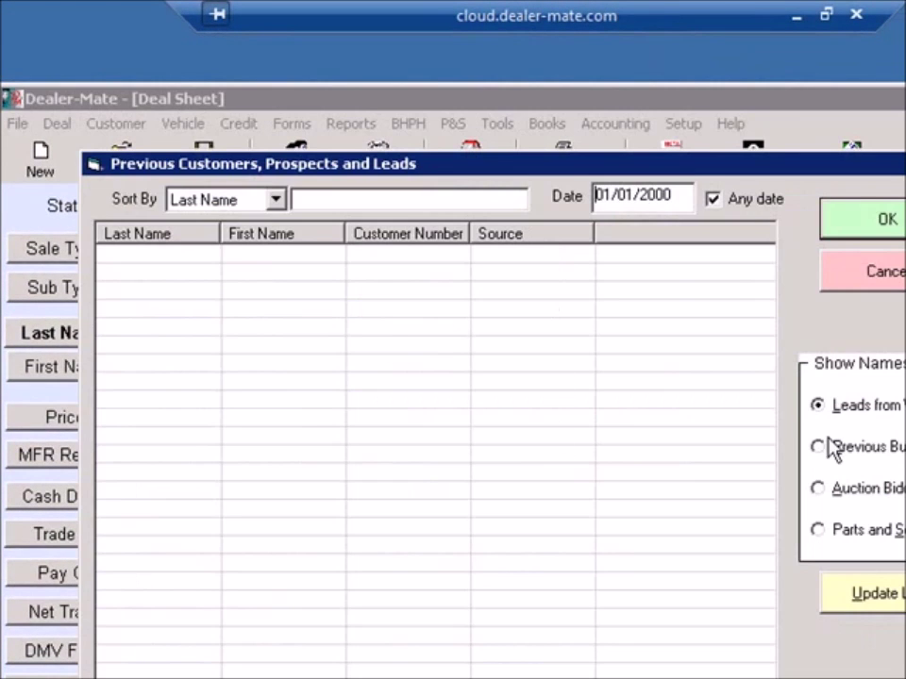
click(827, 447)
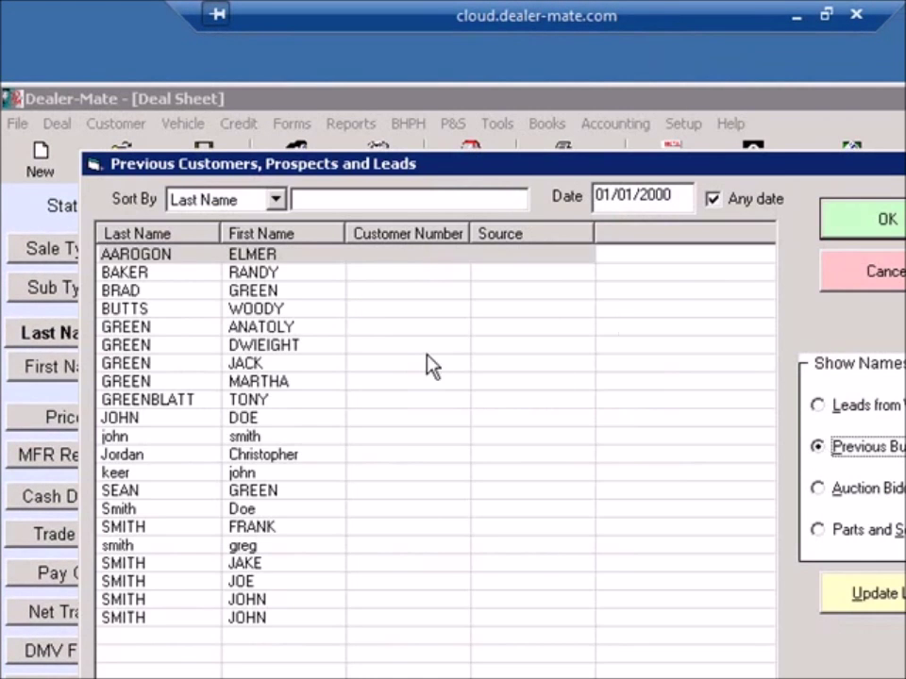
double_click(305, 358)
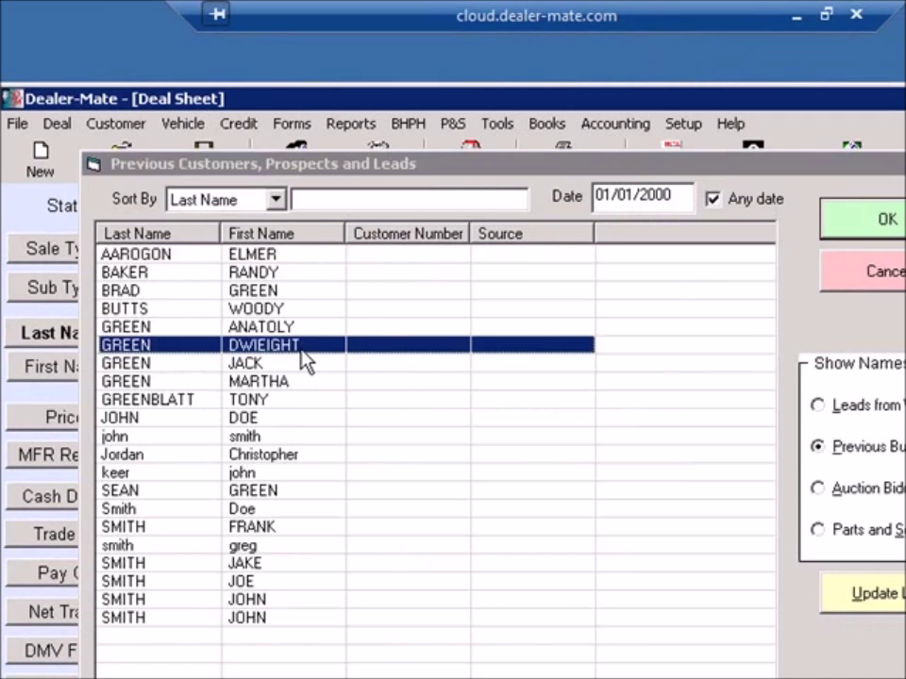
Open the deal's customer information and enter the buyer's last and first name.
click(85, 337)
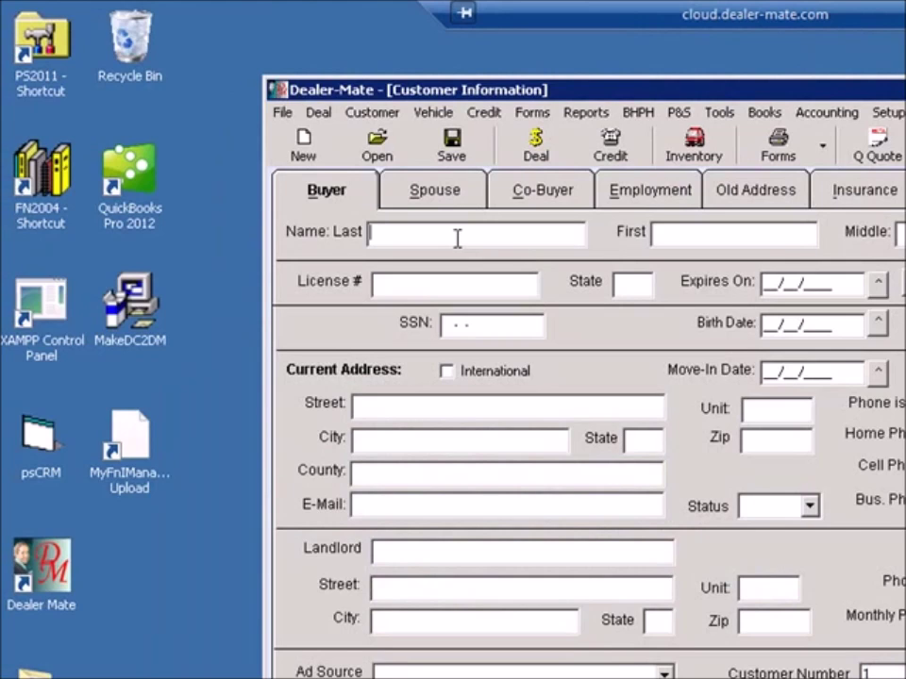
text(Gree)
text(n)
text(Tony)
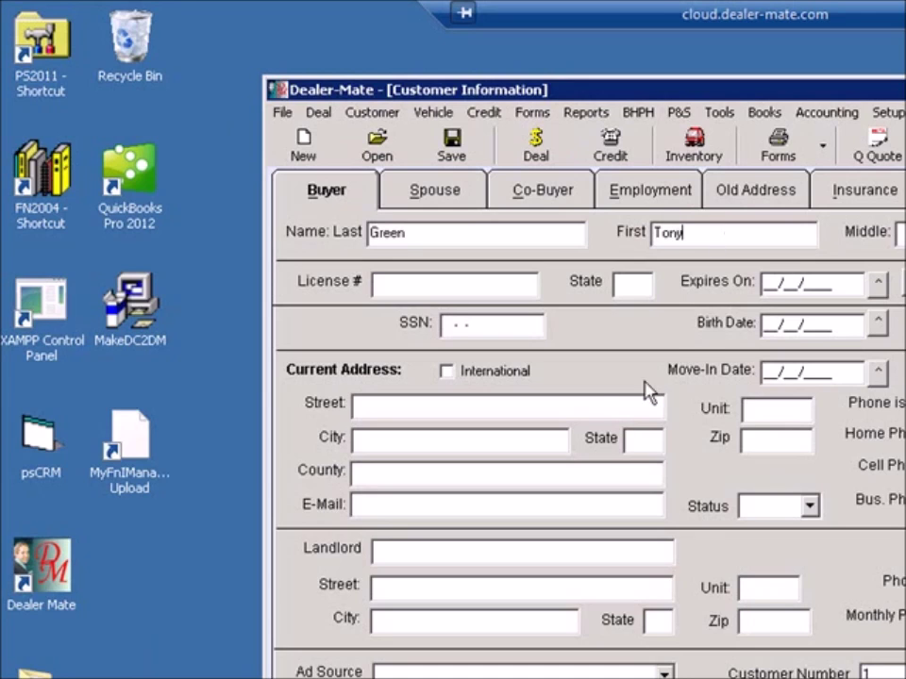
Enter the buyer's street address and ZIP code under the current address.
text(123 G)
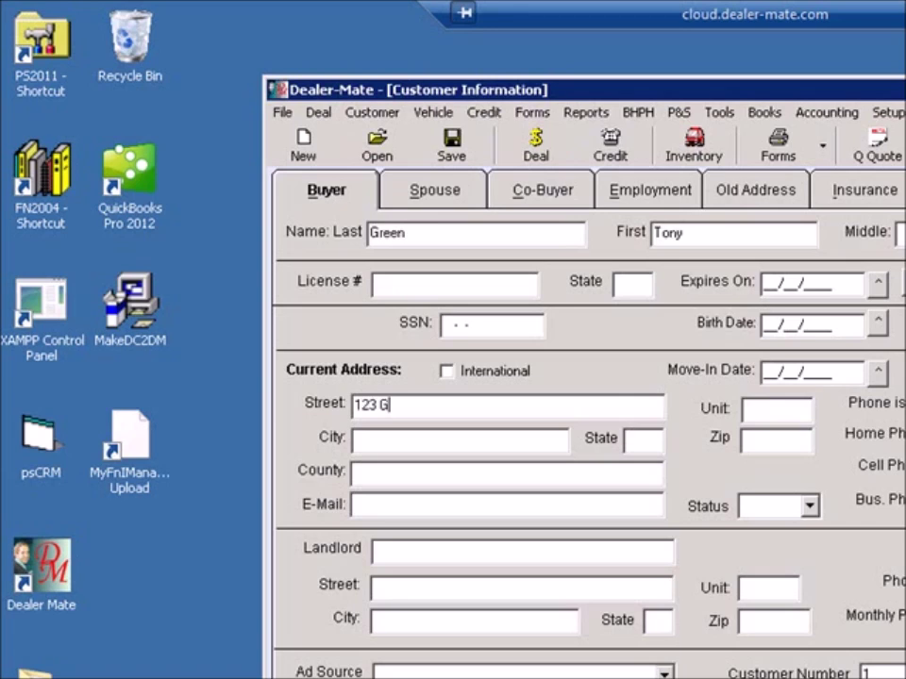
text( ST)
text(900)
text(48)
key(Tab)
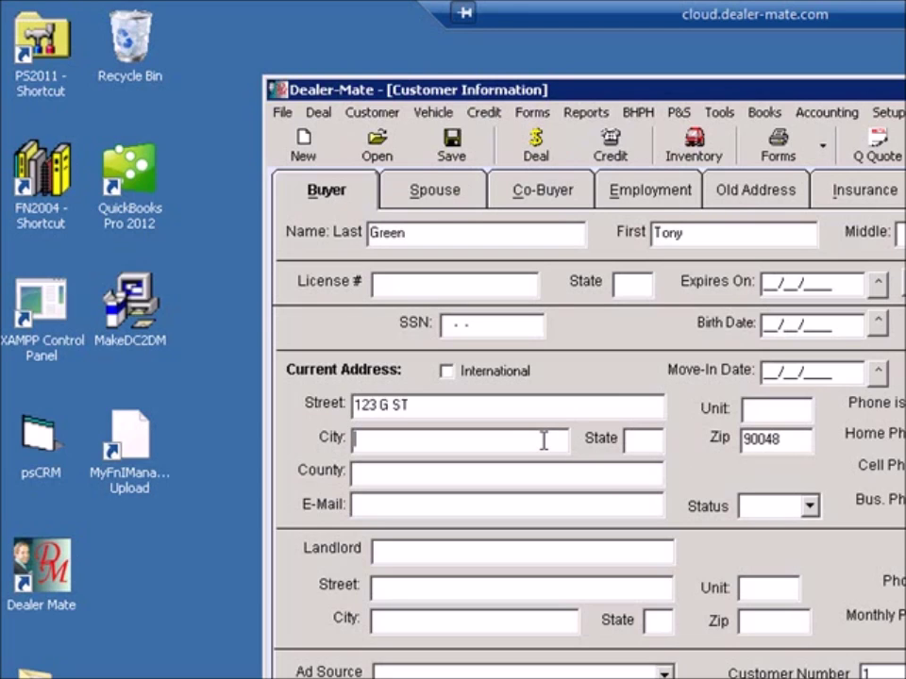
Complete the buyer's current address by entering the city and state.
text(KIEV)
text(CA)
Look through the spouse, co-buyer and employment pages of the customer information and return to the deal sheet.
click(462, 194)
click(540, 202)
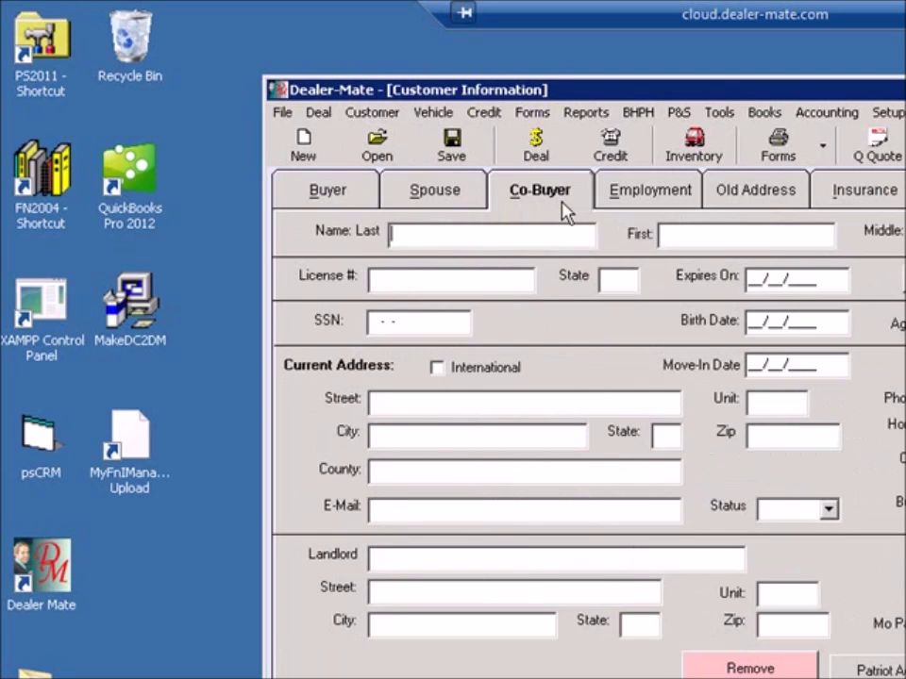
click(648, 200)
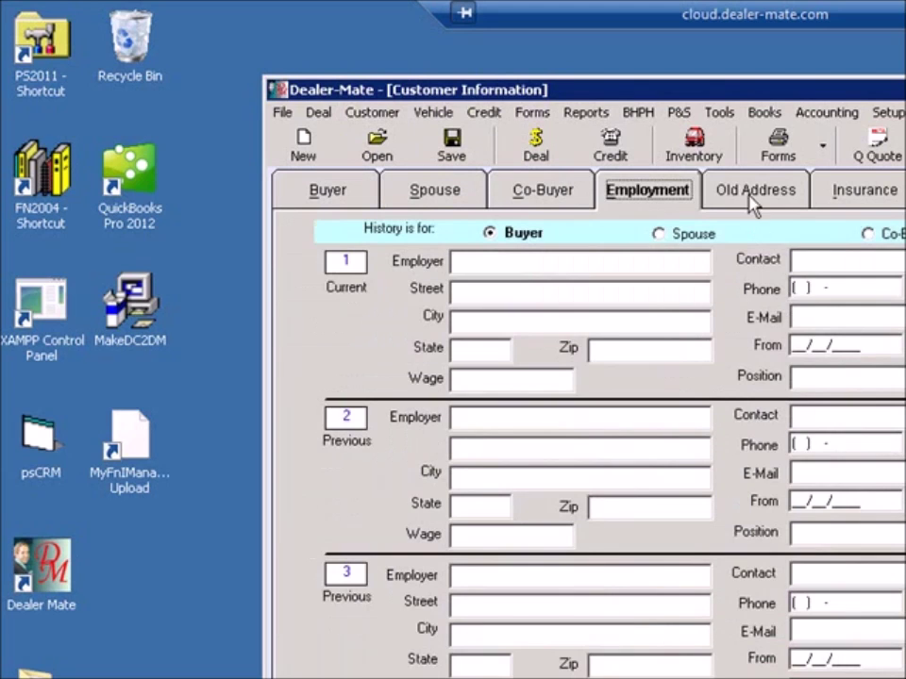
click(345, 197)
click(540, 150)
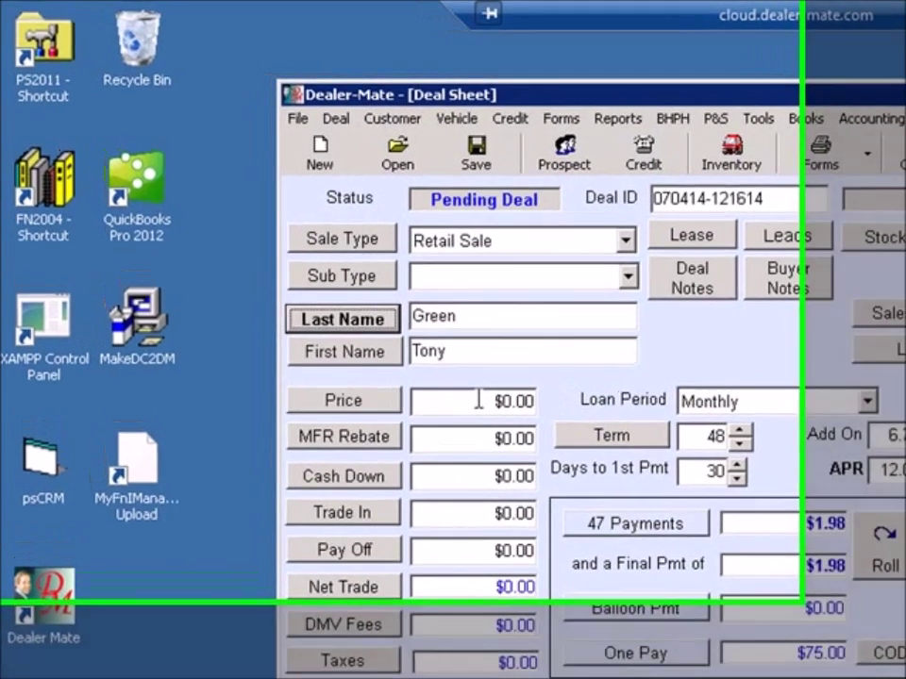
Set the deal's price to $7,800 and the cash down to $1,200.
click(479, 381)
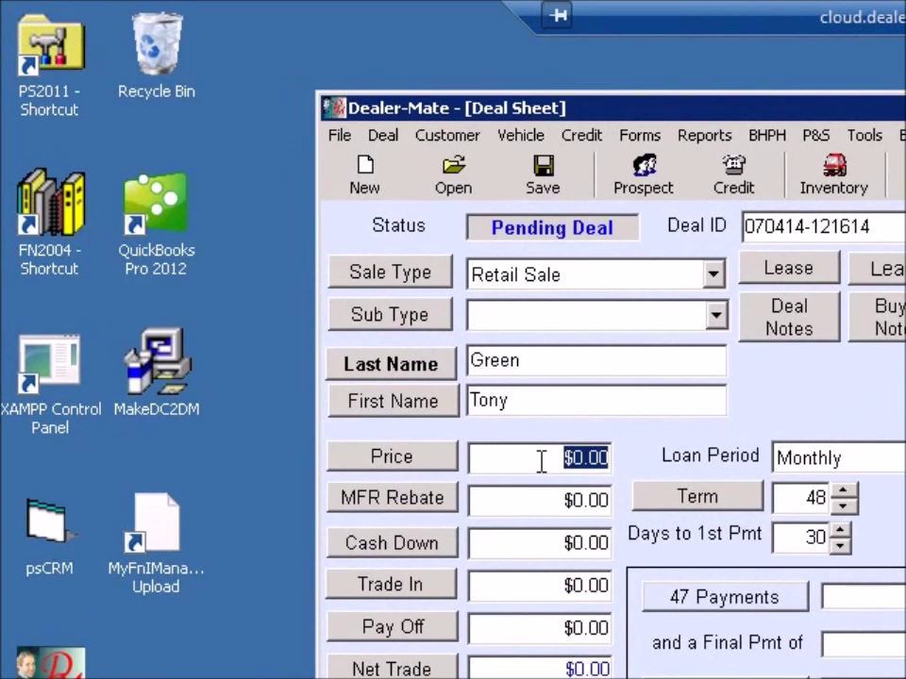
text(7800)
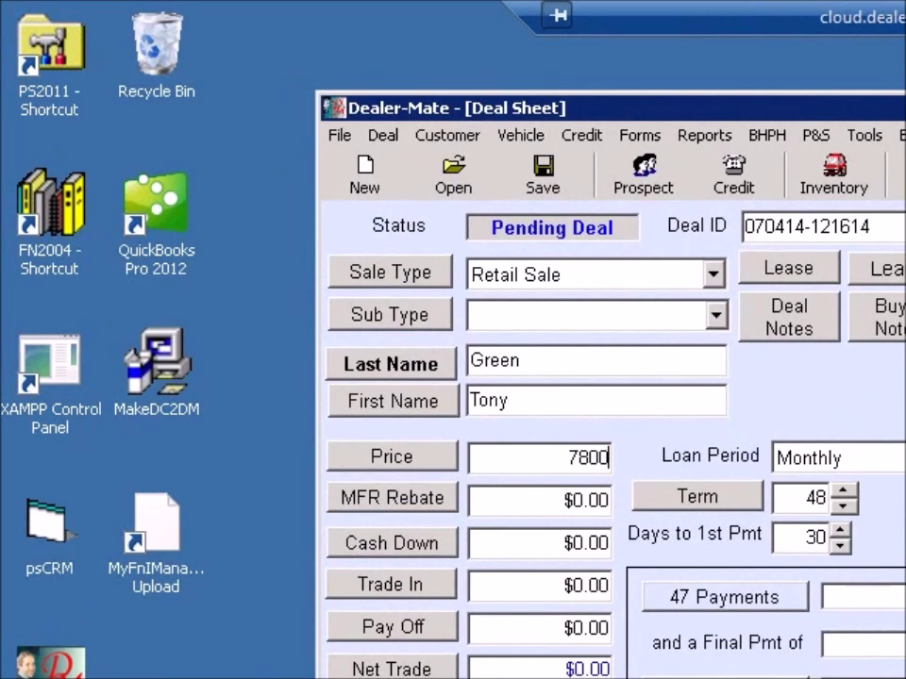
key(Tab)
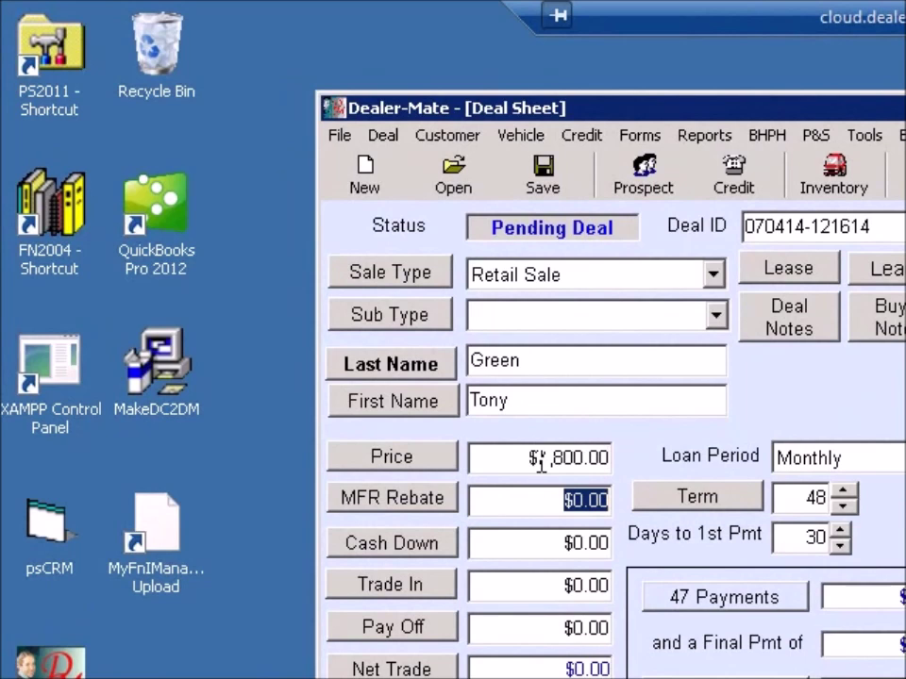
click(526, 533)
text(1200)
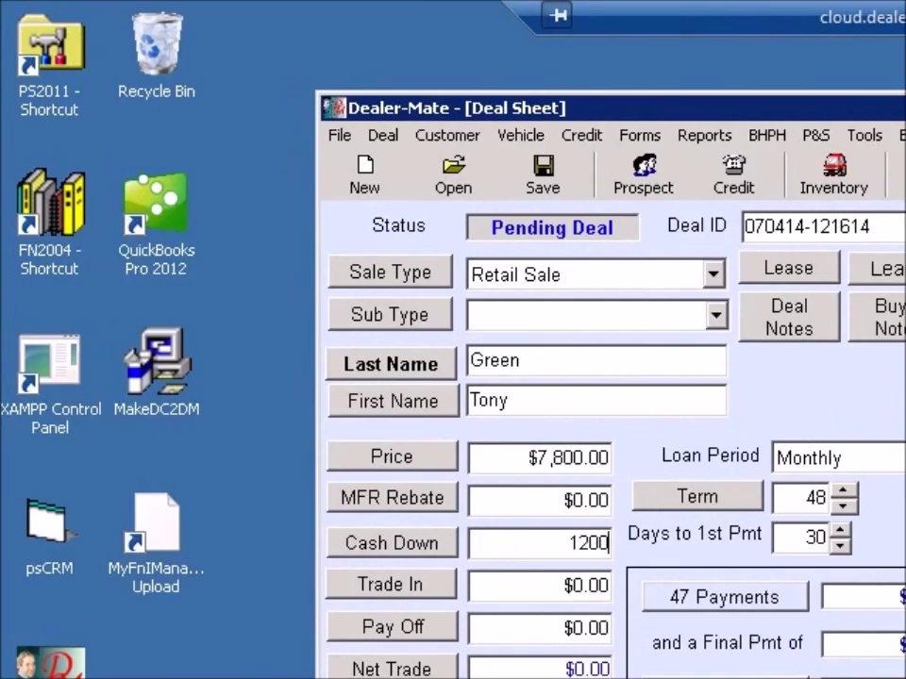
key(Tab)
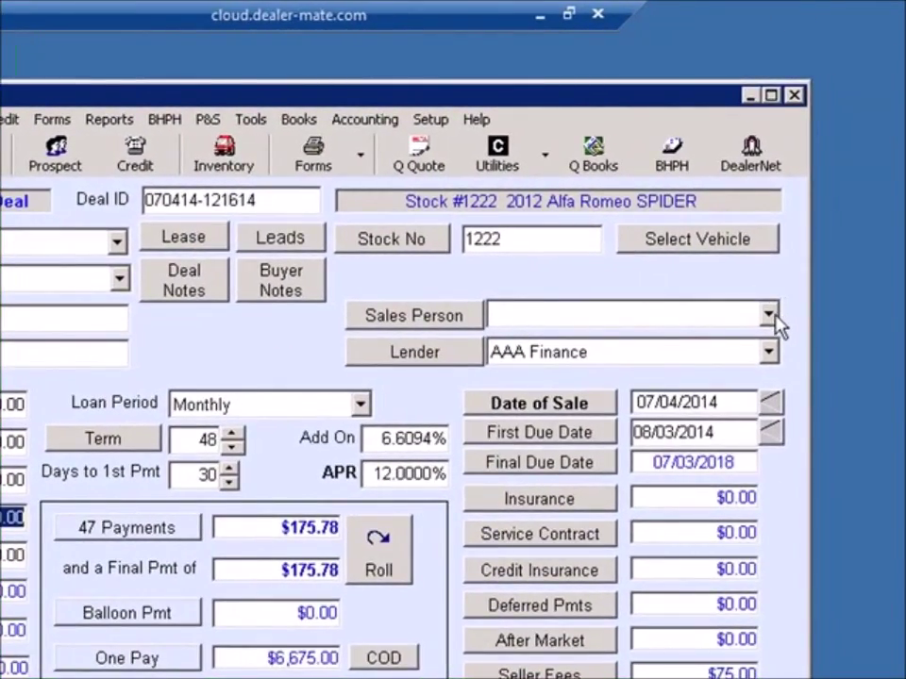
Assign the first listed salesperson to the deal.
click(854, 302)
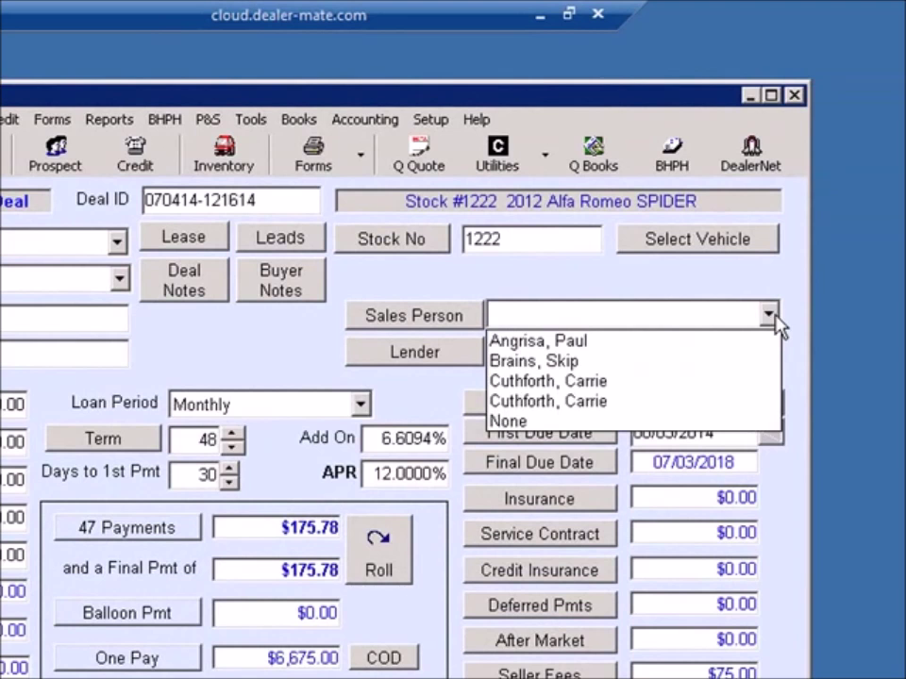
click(630, 343)
Open the AAA Finance lender record, examine its in-house setting and bank fee, and close the lenders list.
click(415, 352)
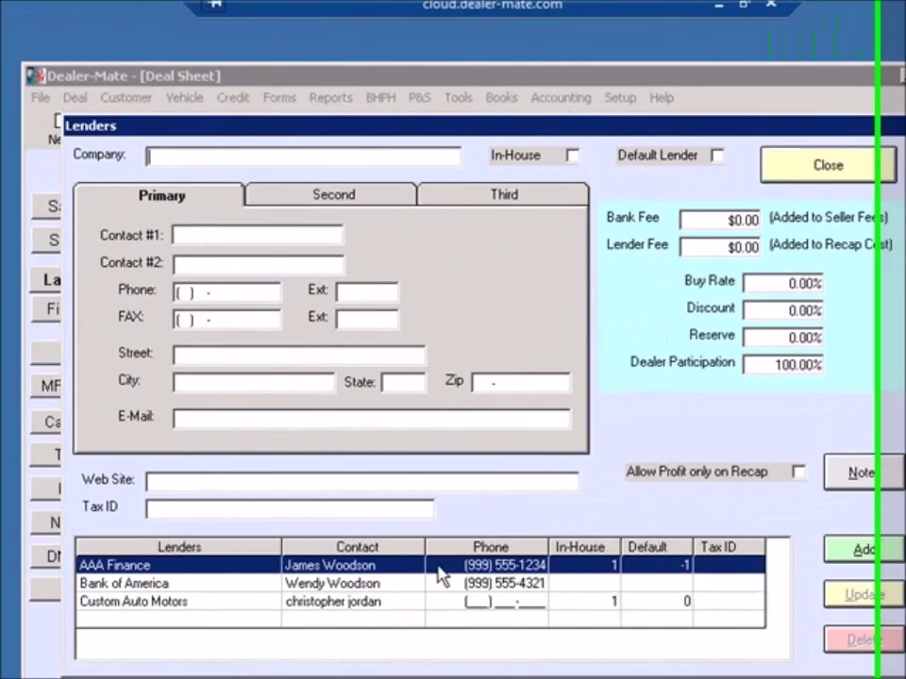
click(231, 639)
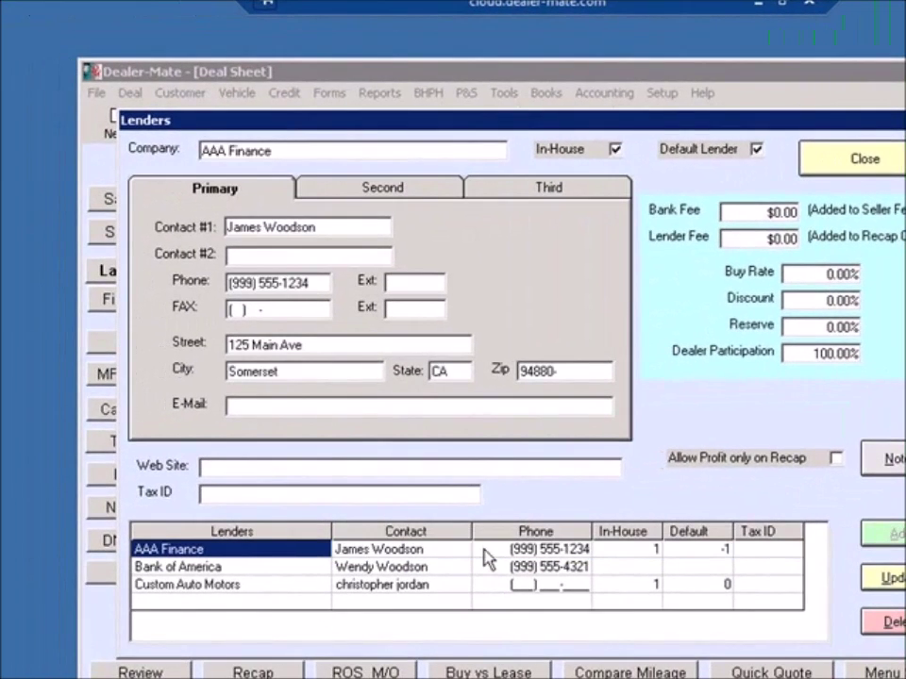
click(615, 150)
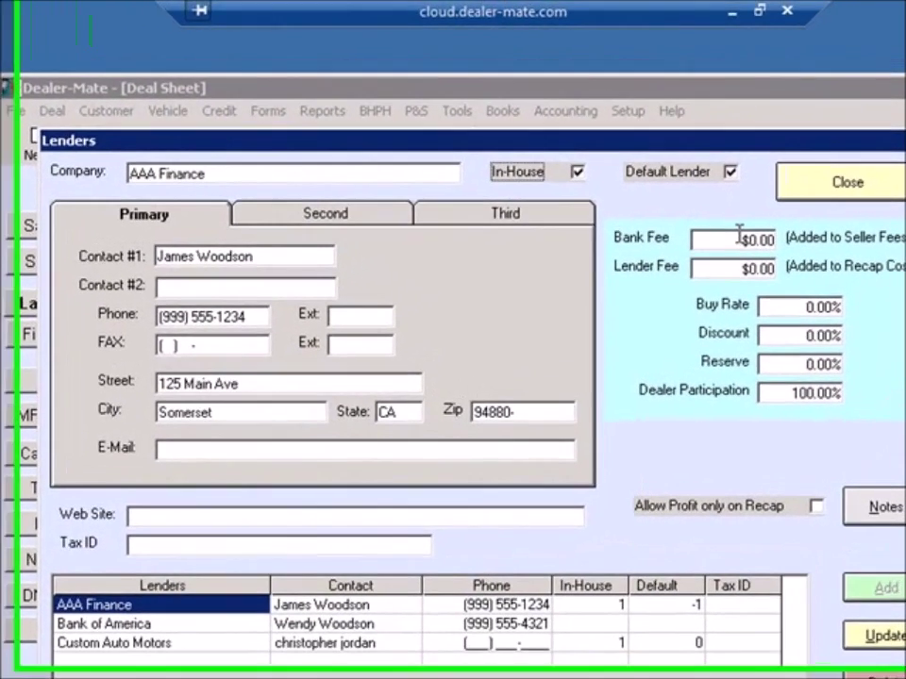
click(766, 212)
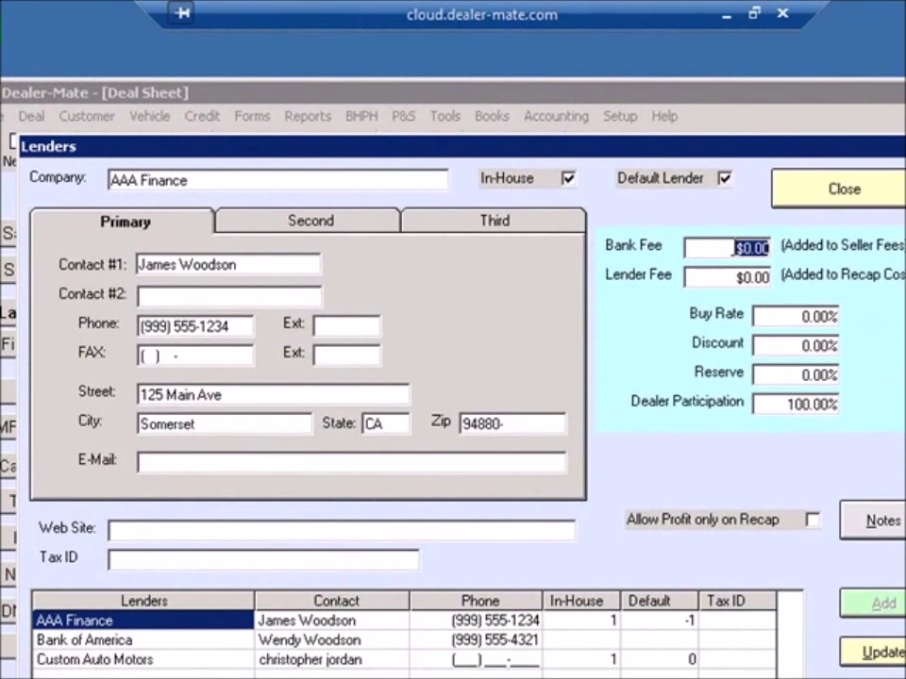
click(835, 192)
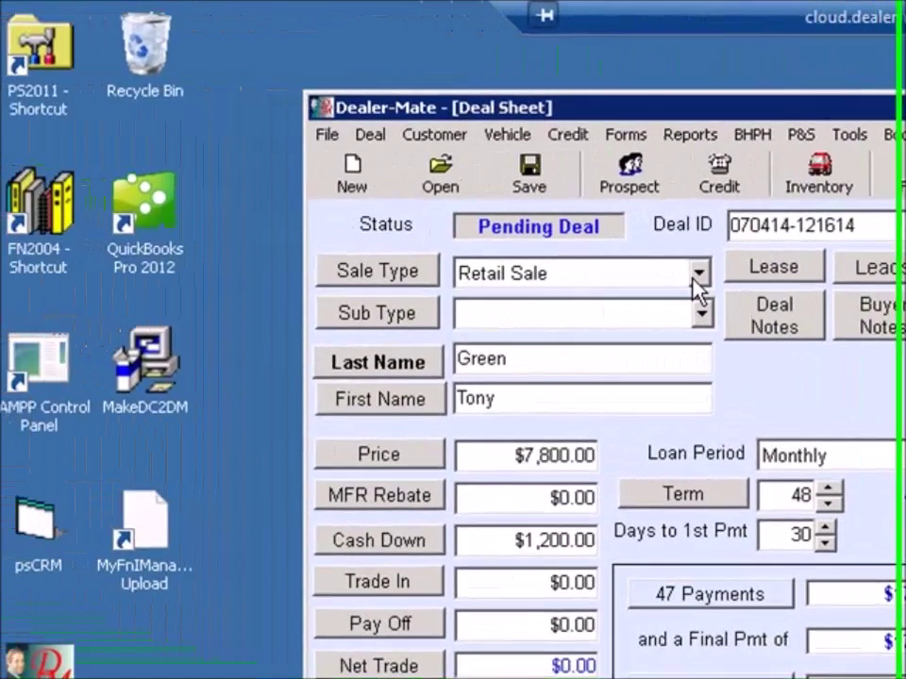
Check the available sale types without changing Retail Sale, and switch in-house financing off and back on.
click(315, 236)
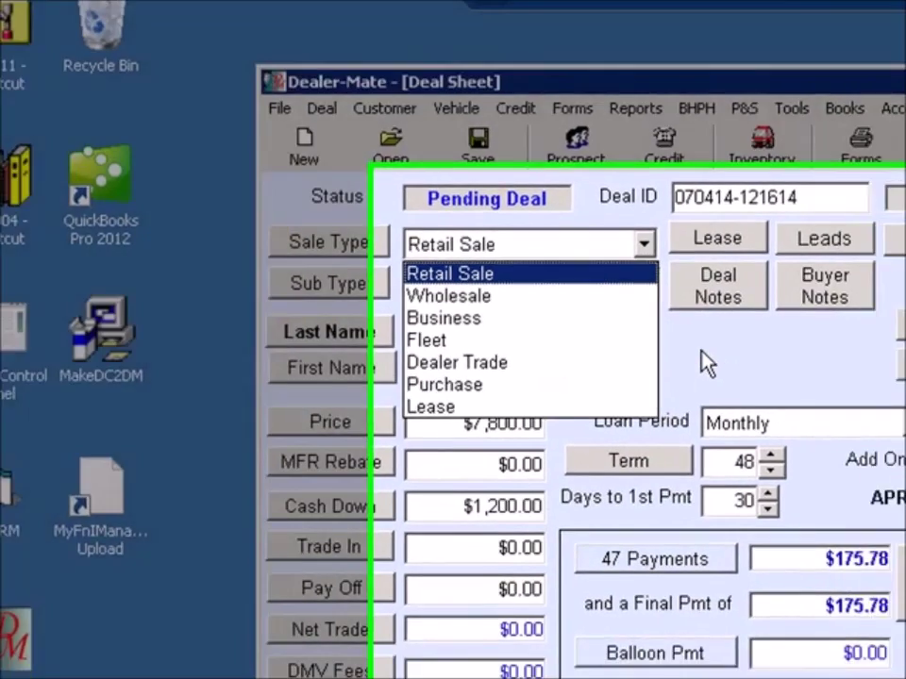
click(751, 387)
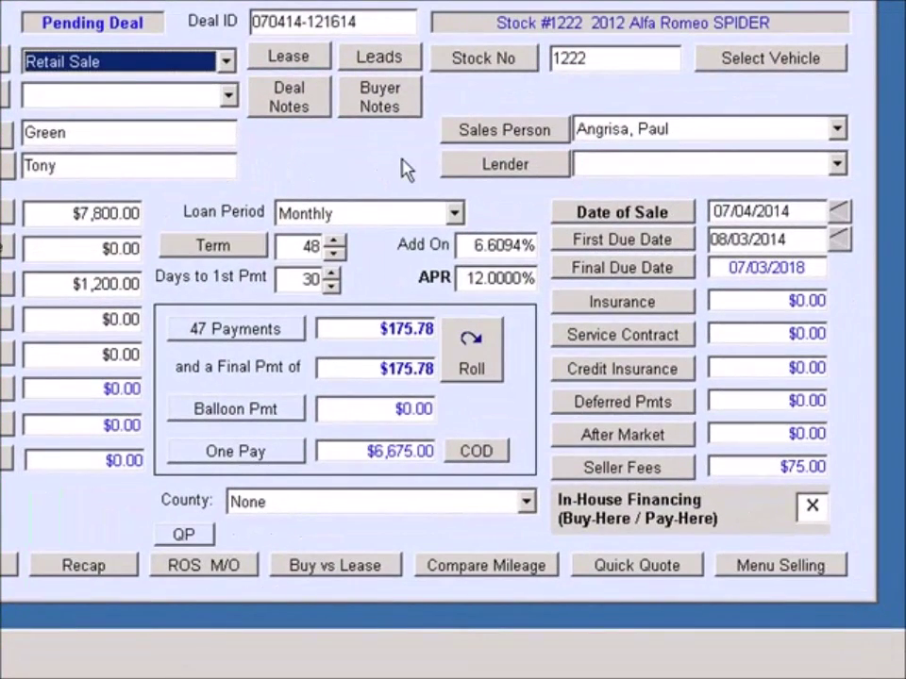
click(810, 509)
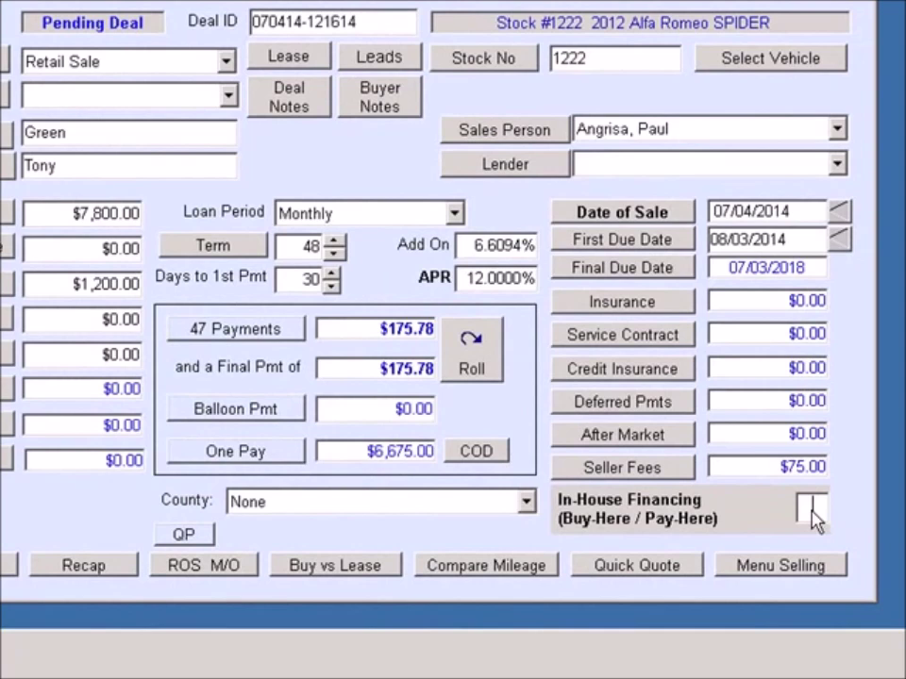
click(810, 510)
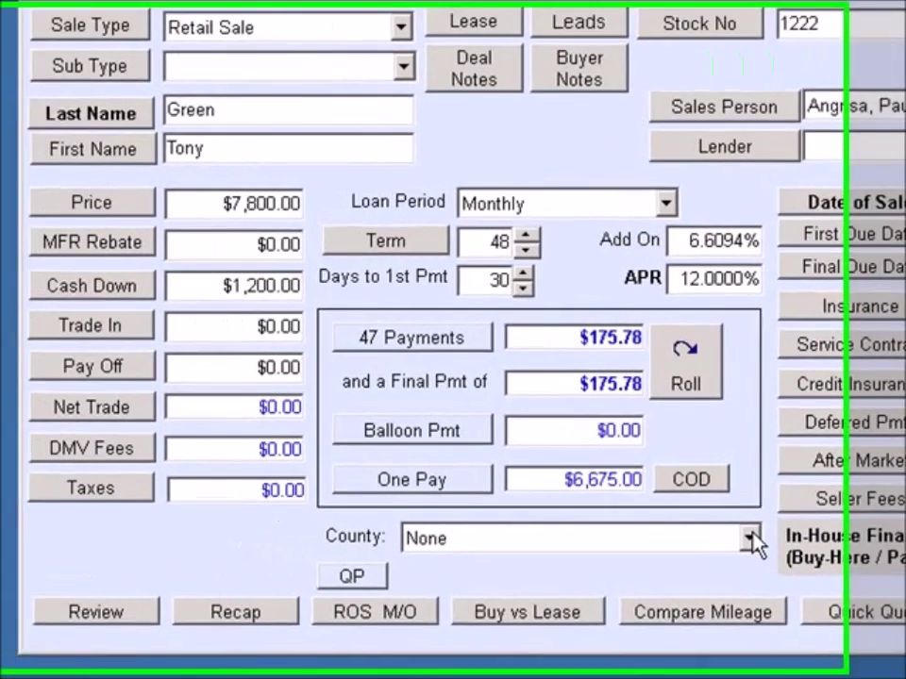
Set the deal's county to Zapata - Lopeno (78564).
click(752, 541)
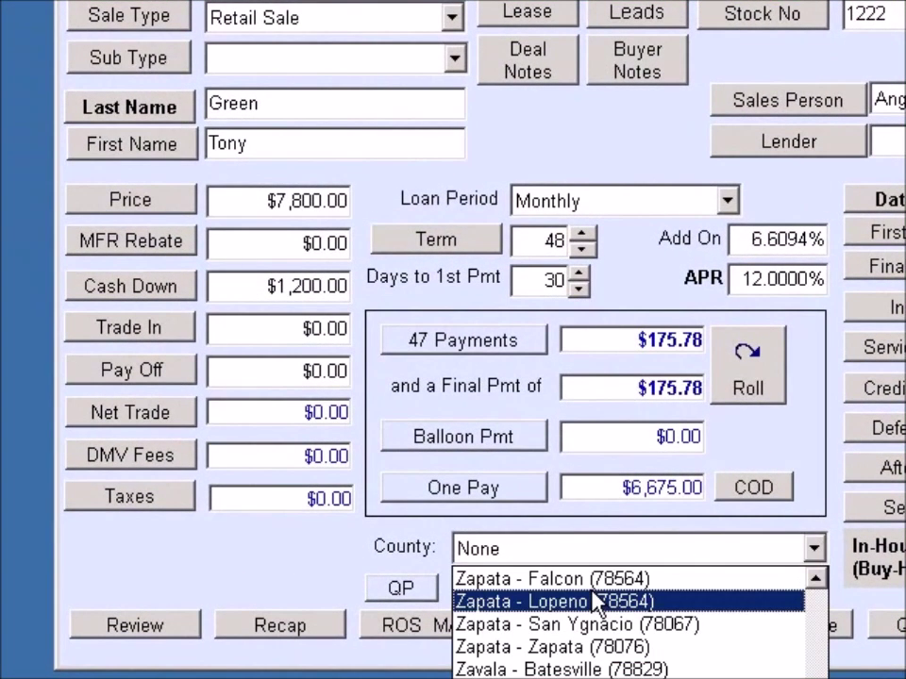
click(536, 588)
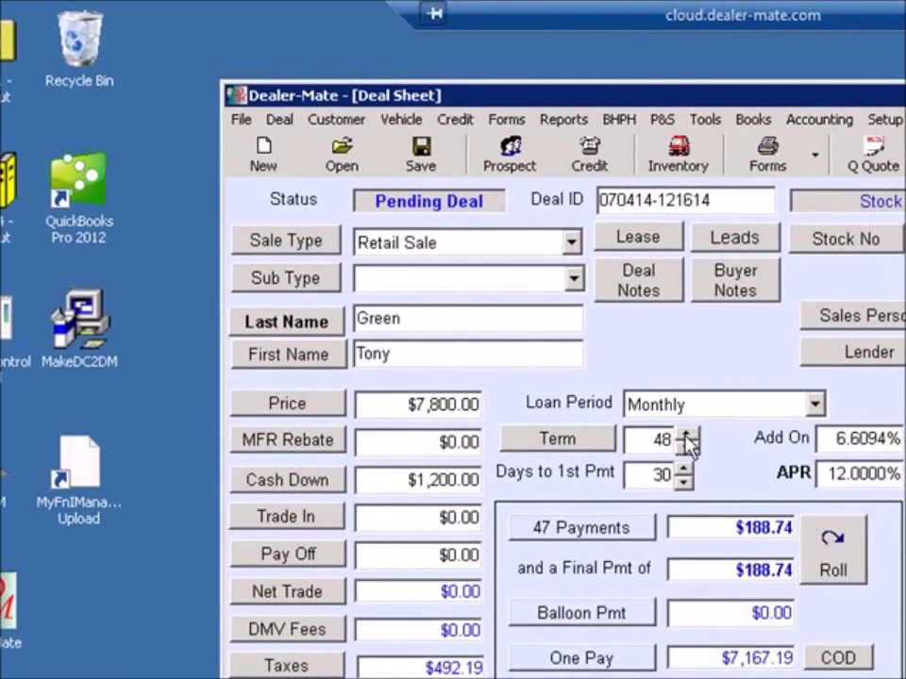
Raise the loan term to 108, check the APR field, and change the loan period to Bi-Weekly.
drag(661, 379, 660, 379)
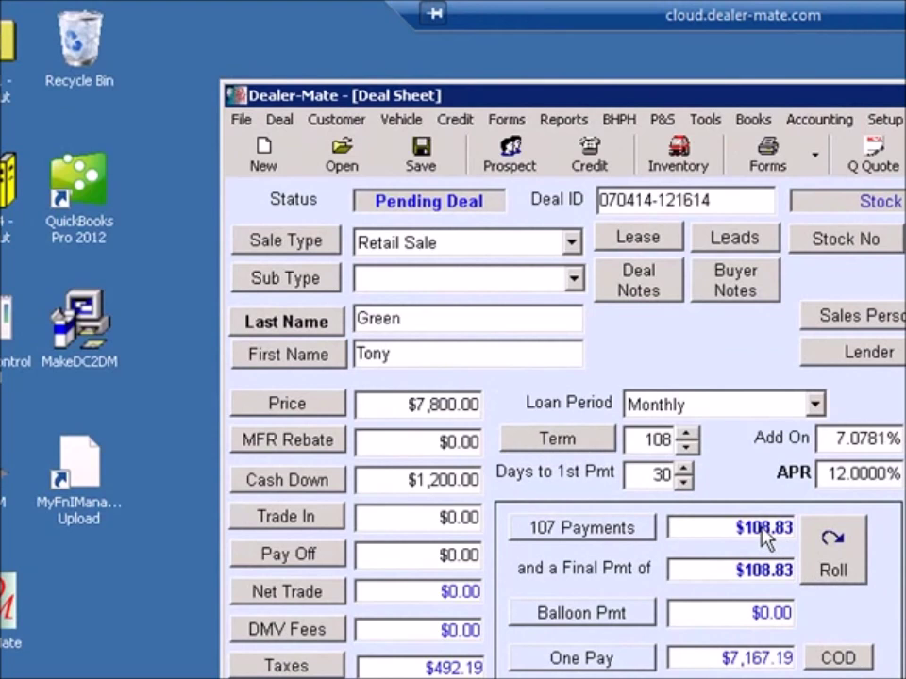
click(833, 472)
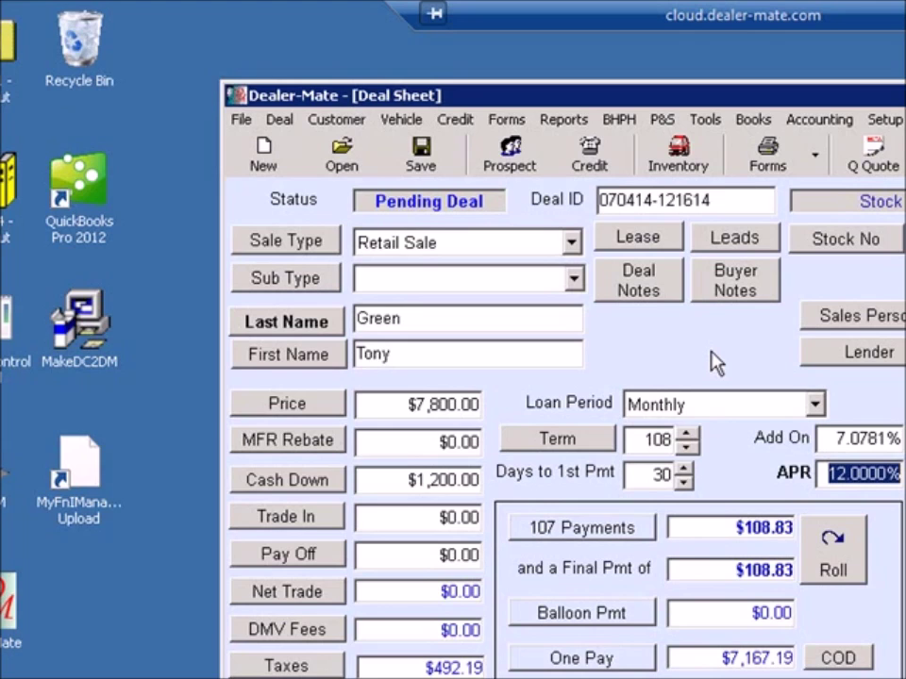
click(813, 404)
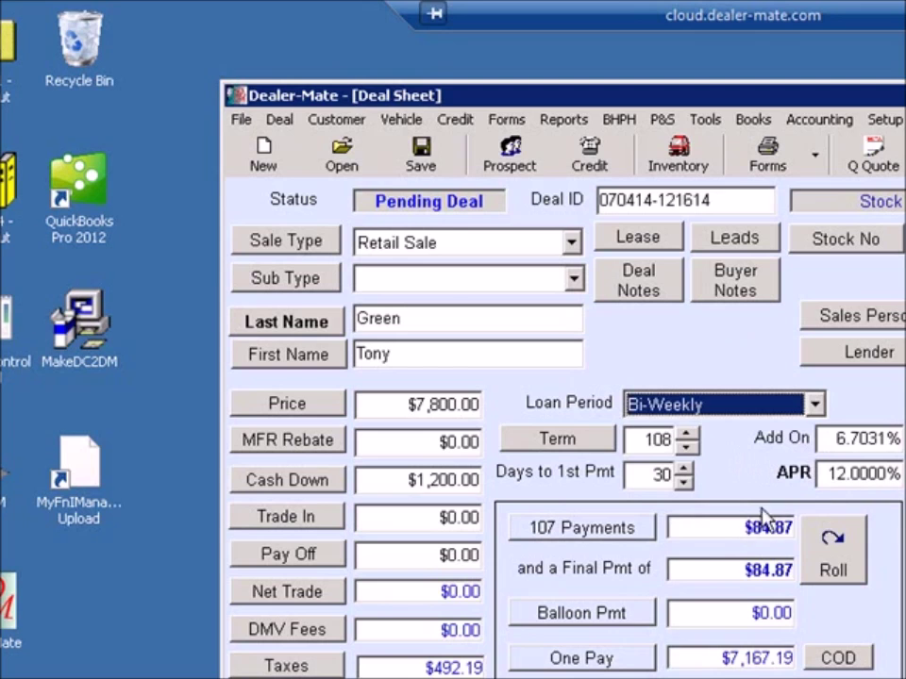
Roll the deal by Term to a desired payment of $80.00 in the Roll Calculator.
click(831, 554)
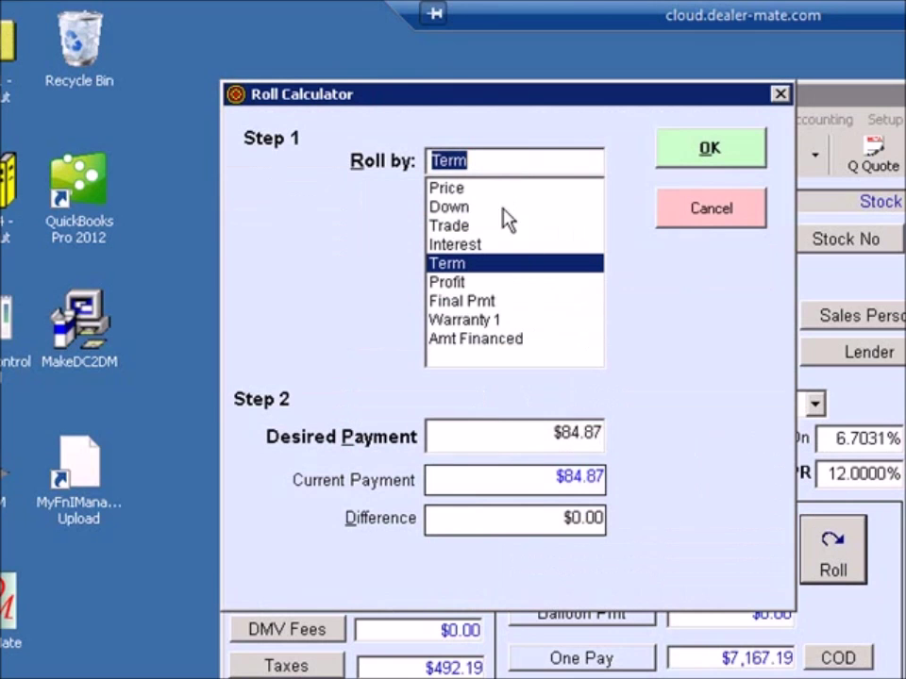
click(552, 437)
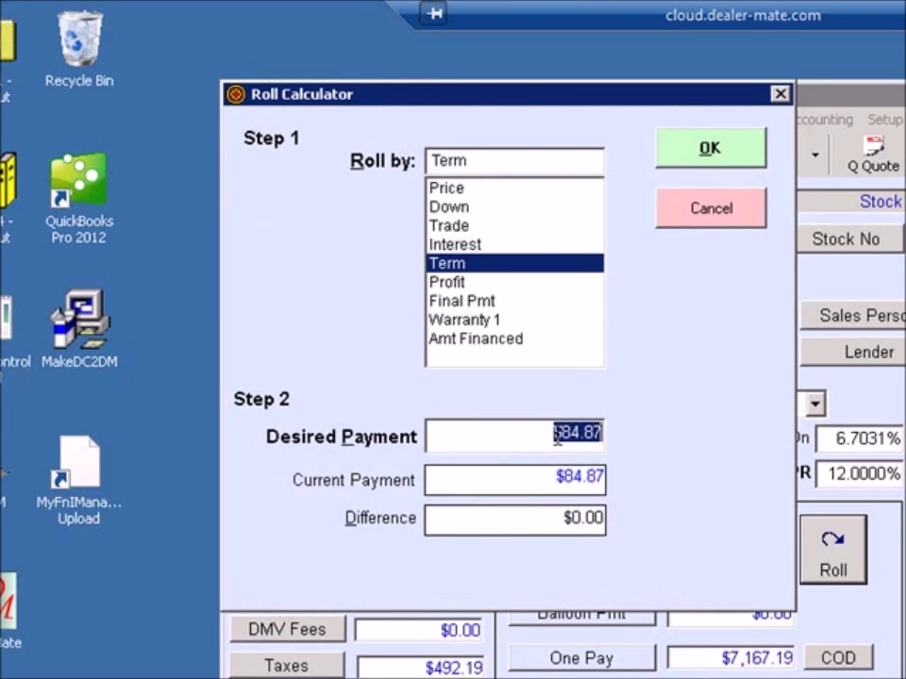
key(BackSpace)
text(80.0)
click(724, 153)
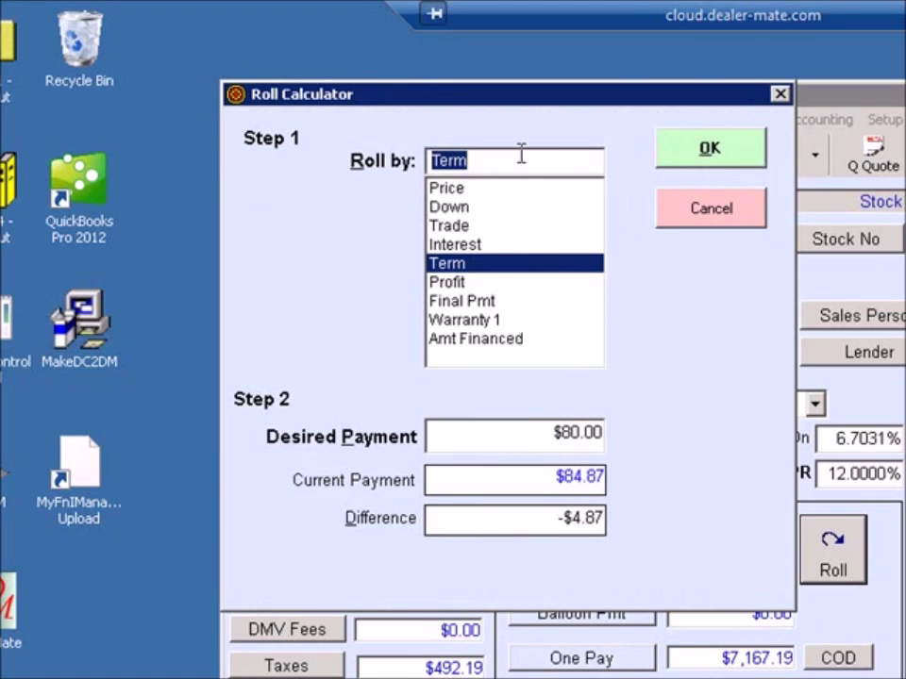
click(707, 161)
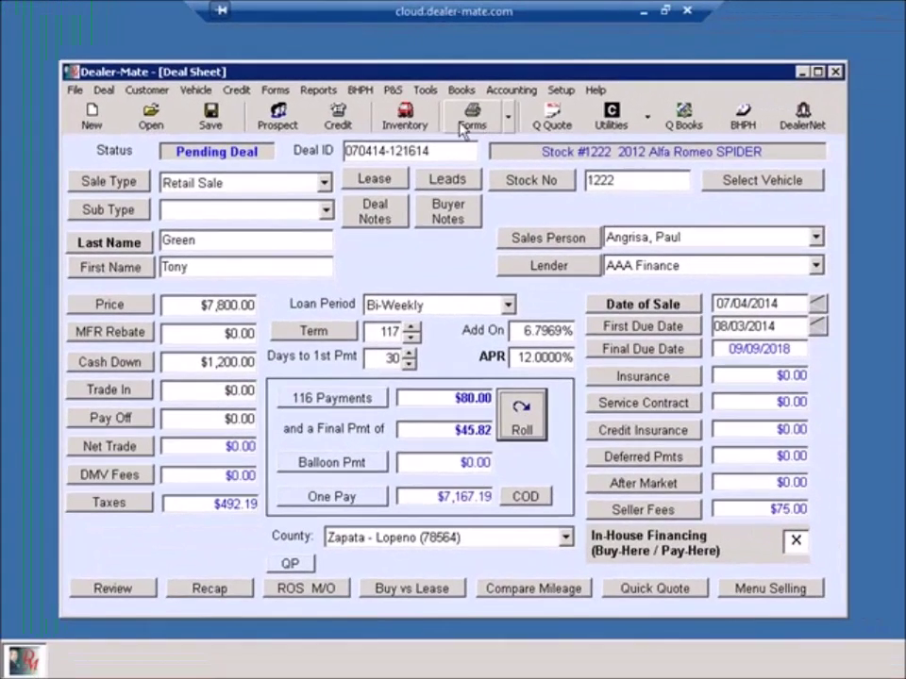
Save the deal, then open its review summary to check the figures and close it.
click(212, 117)
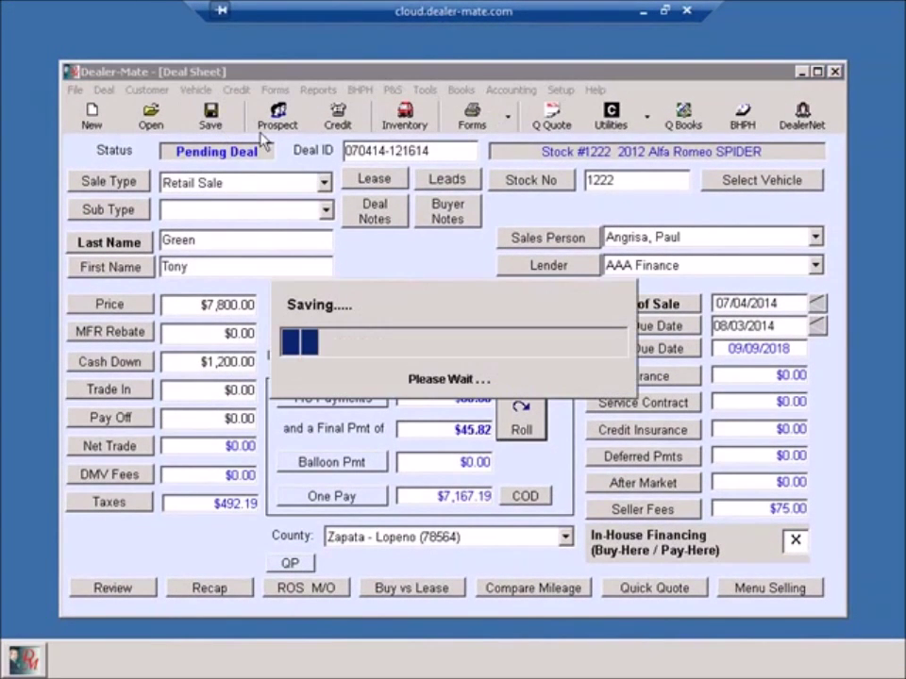
click(113, 588)
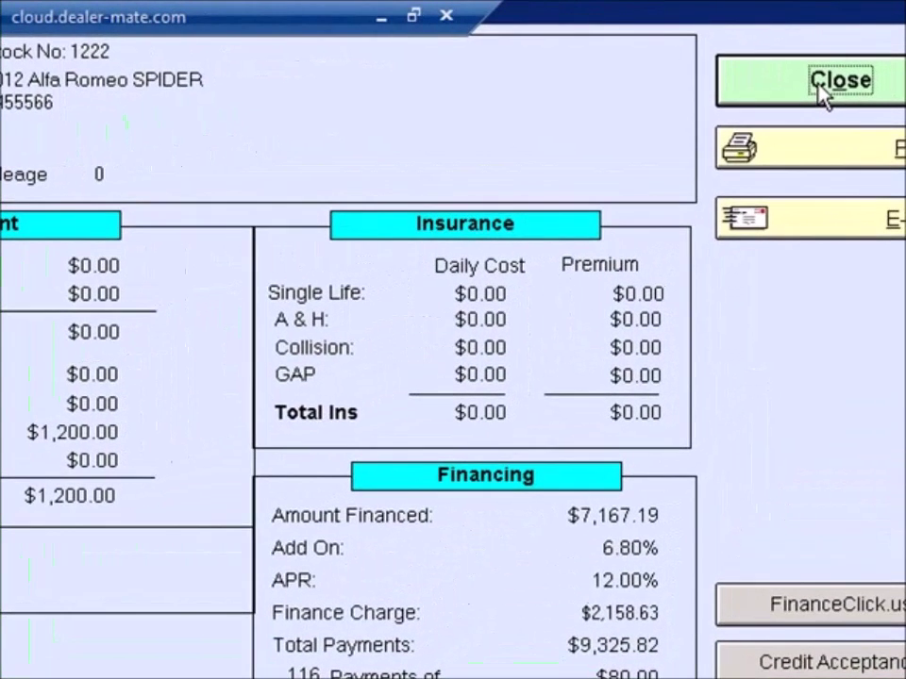
click(818, 85)
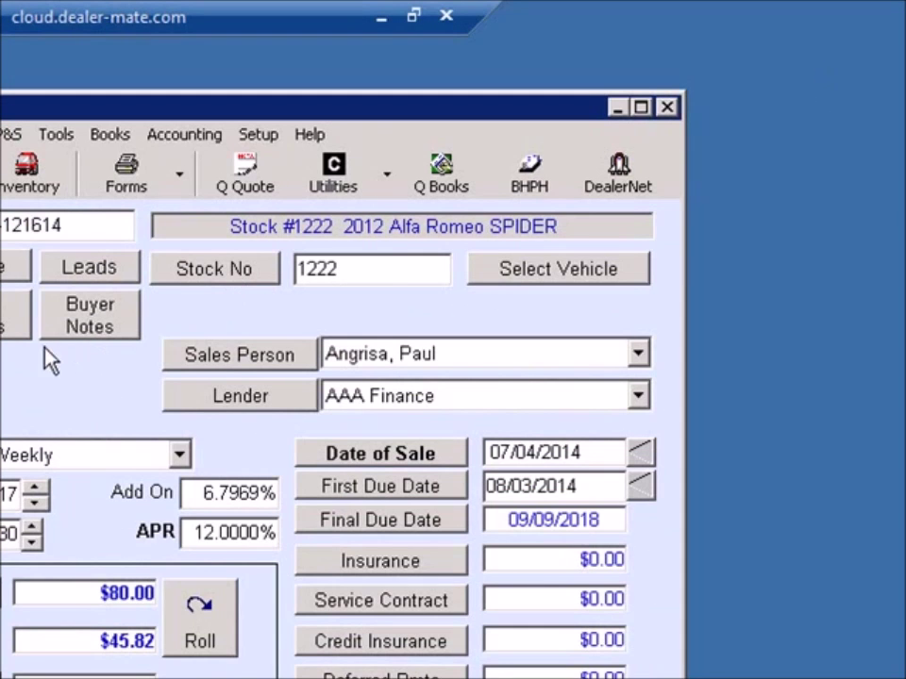
Open the plain paper form CA Law 553 ARB 7/12 for the deal, continuing past the information check, and preview it through page 2.
click(184, 186)
click(155, 214)
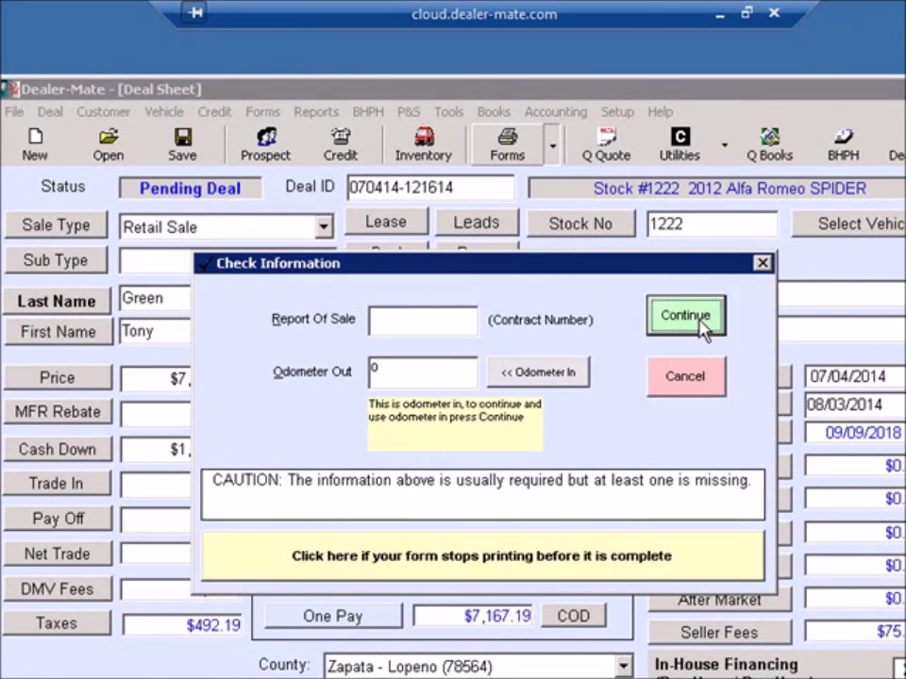
click(700, 321)
click(179, 109)
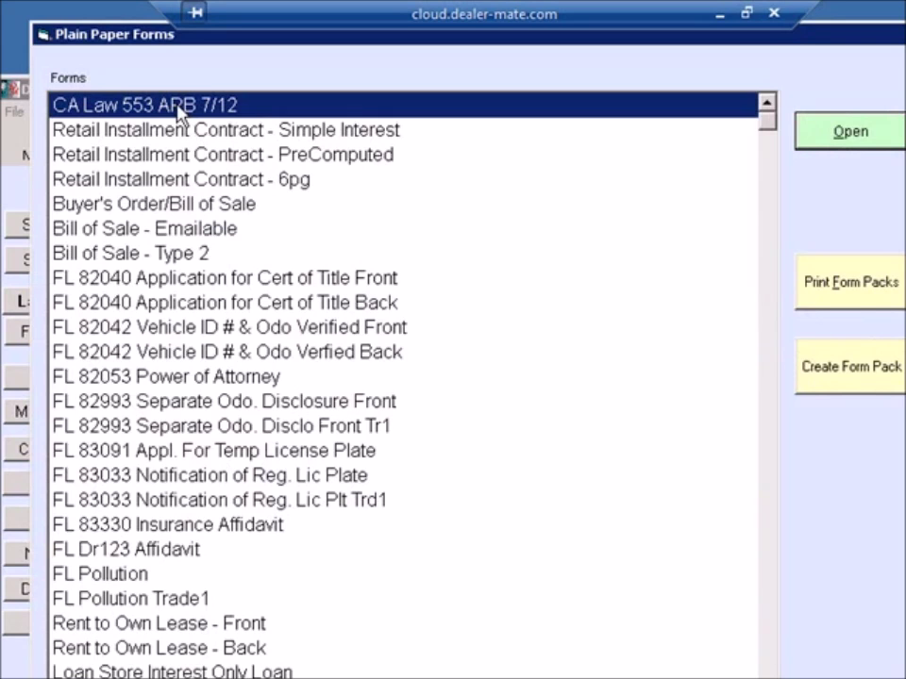
click(832, 141)
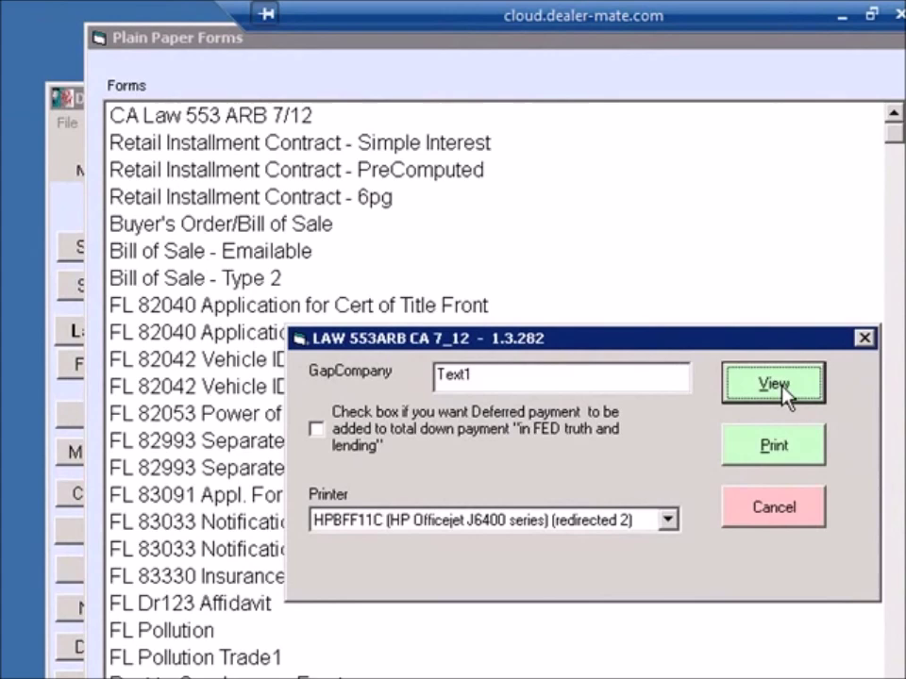
click(779, 387)
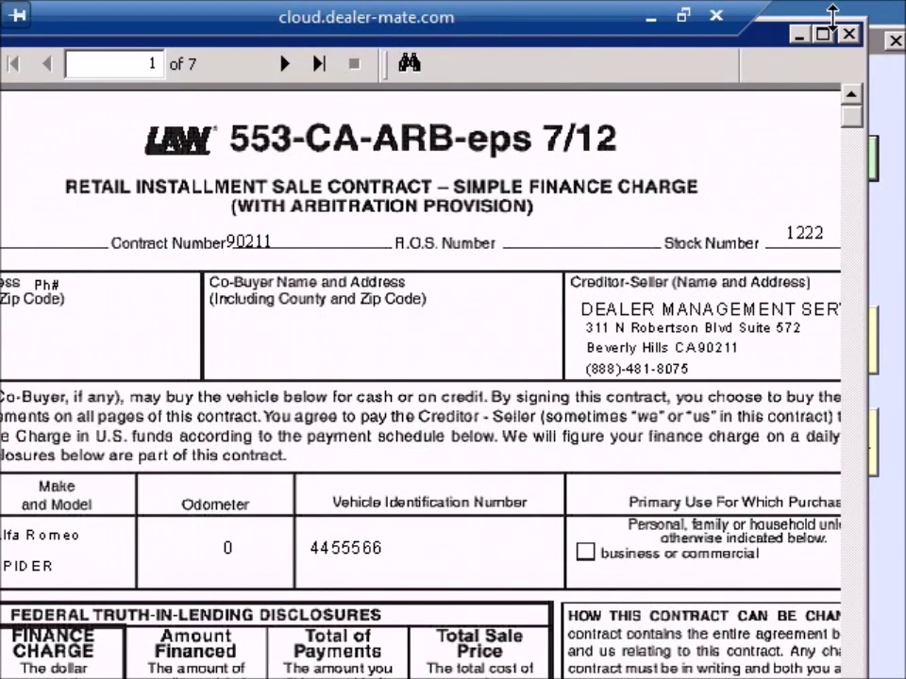
click(285, 68)
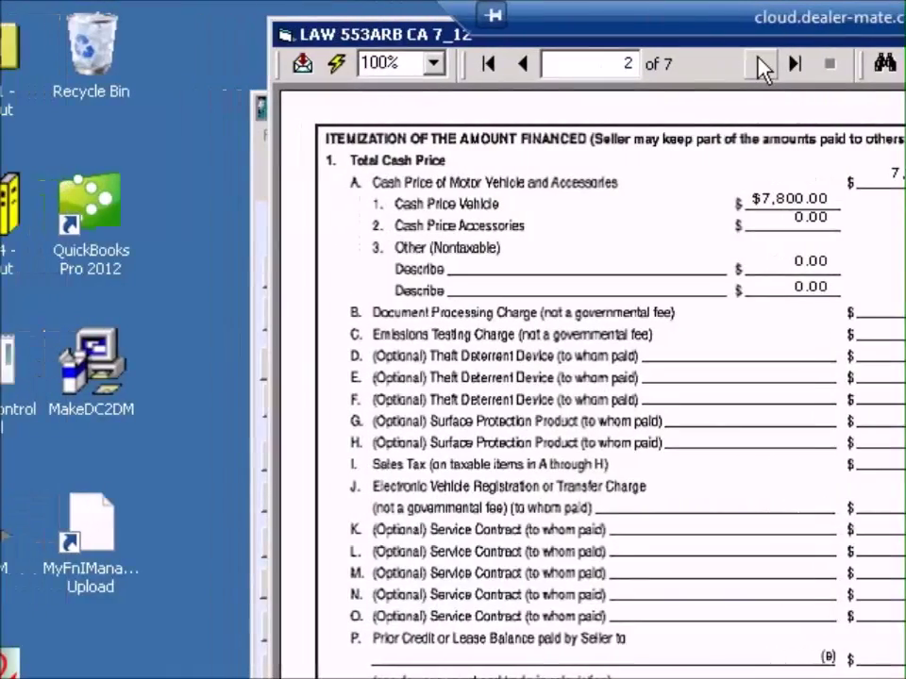
Page through the rest of the CA Law 553 ARB 7/12 contract to its last page, then close the preview and forms list.
click(285, 68)
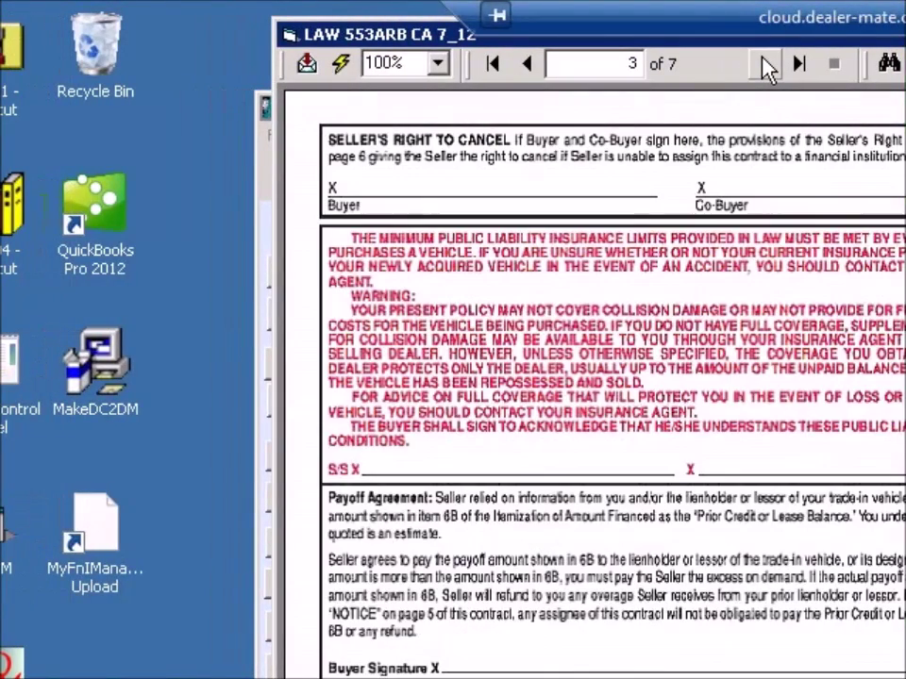
click(764, 64)
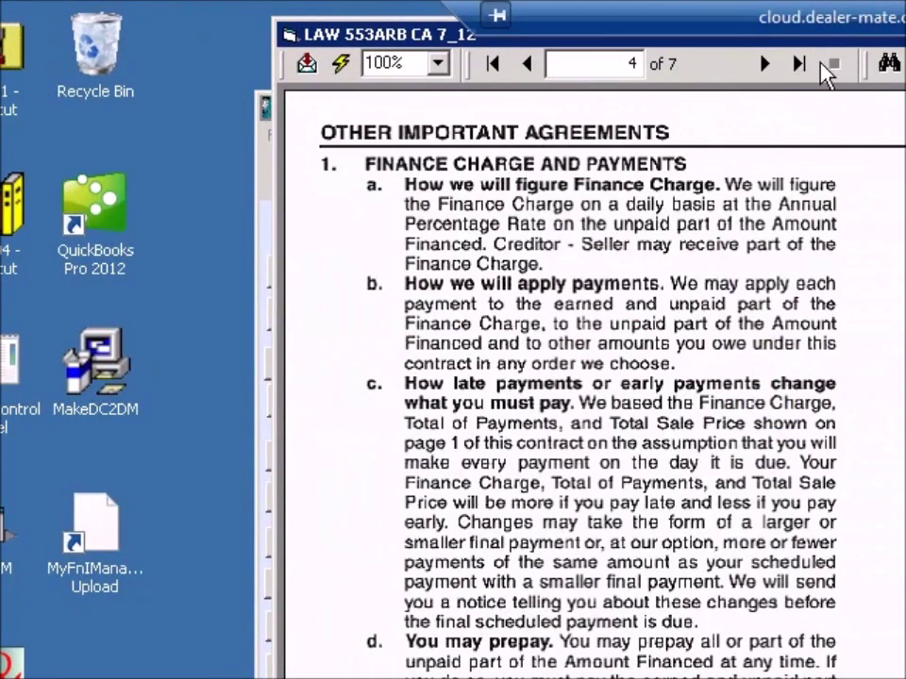
click(766, 64)
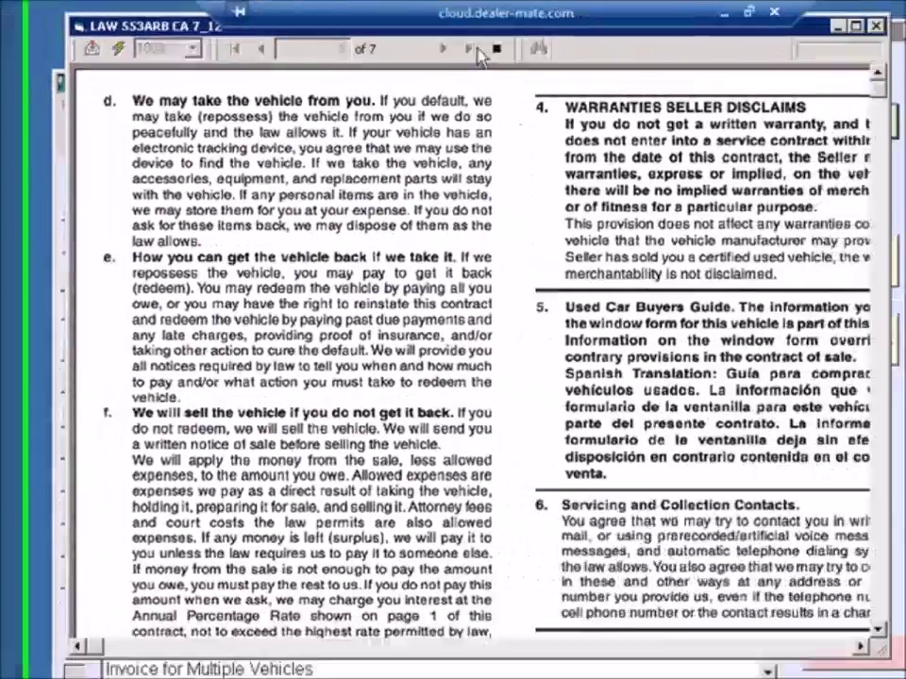
click(798, 64)
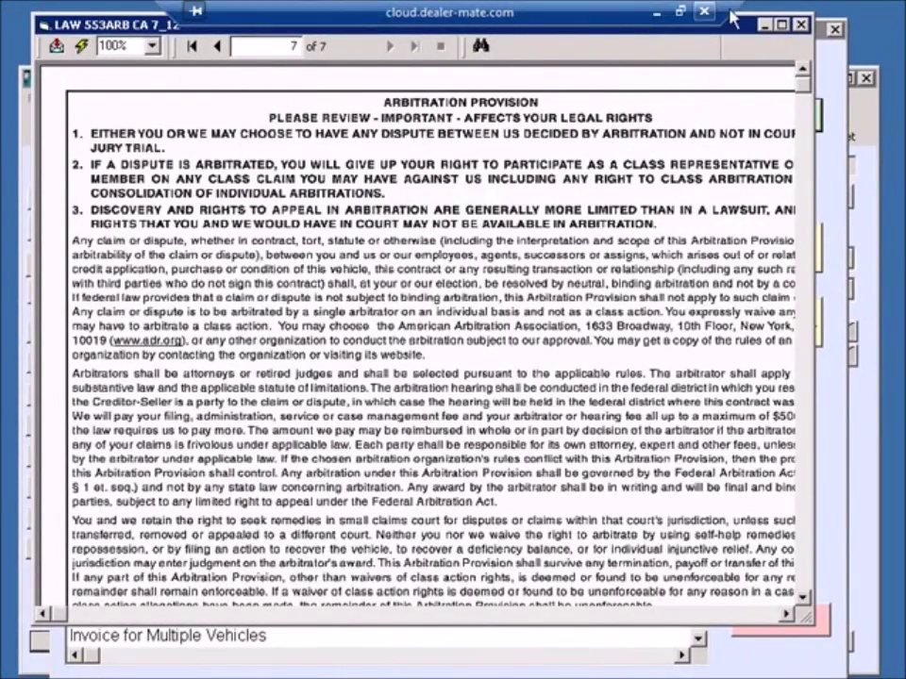
click(800, 25)
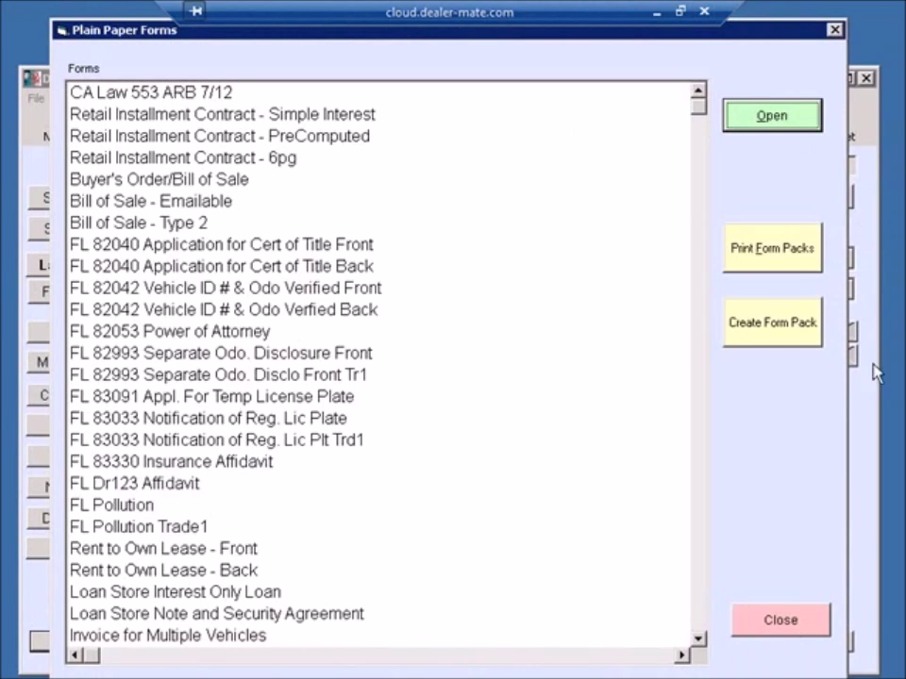
click(782, 619)
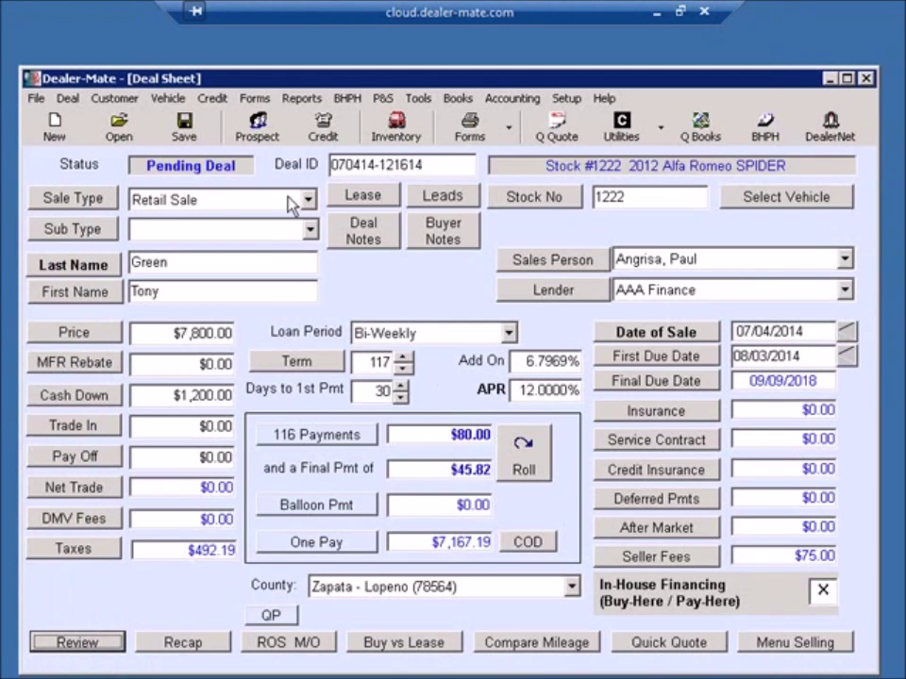
Open the FL form pack from the plain paper forms to view its list of forms, then return to the deal sheet.
click(511, 135)
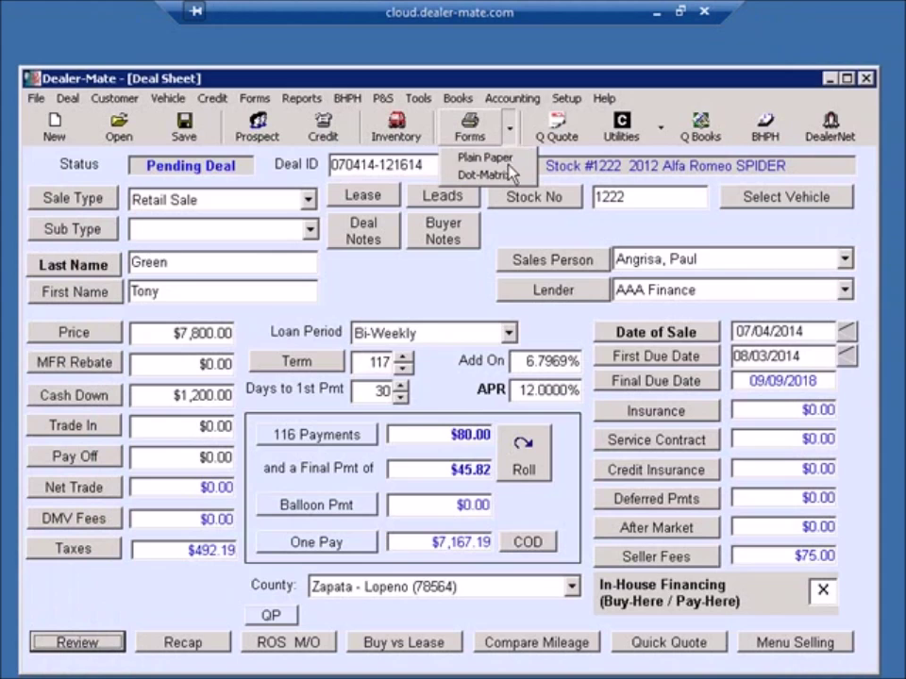
click(483, 155)
click(659, 300)
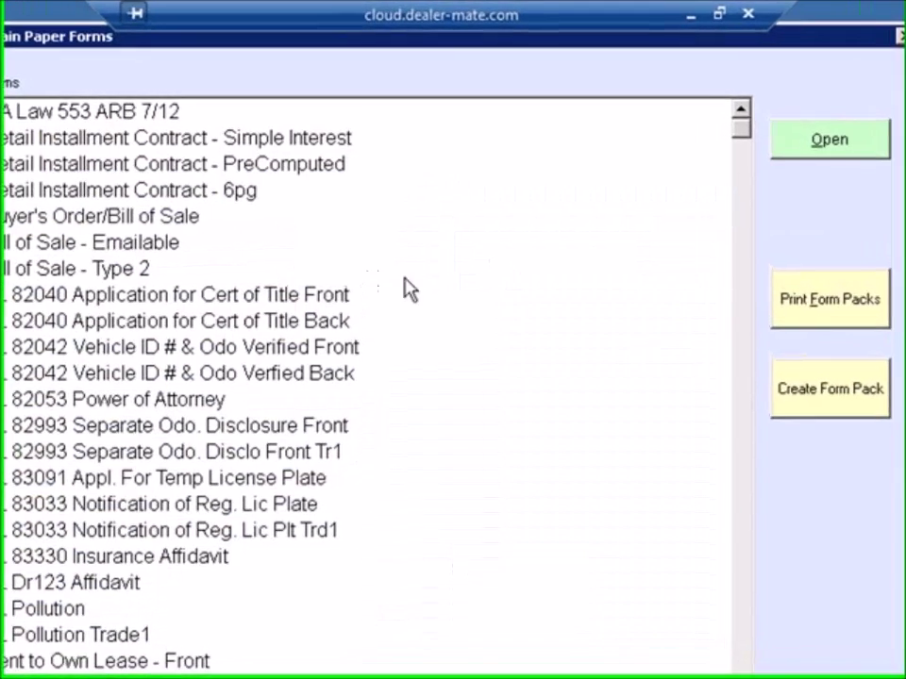
click(828, 304)
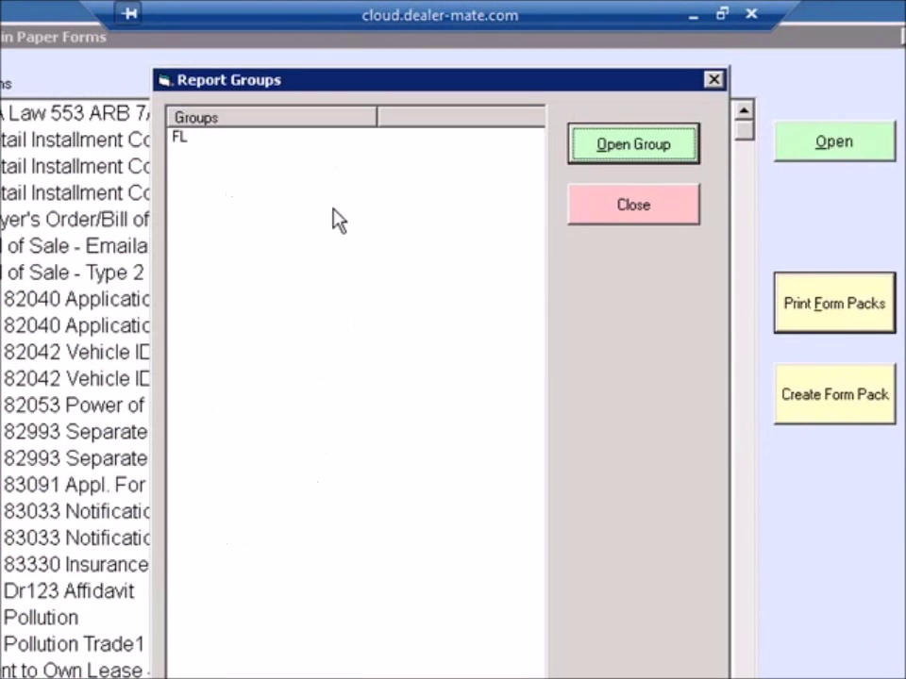
click(180, 139)
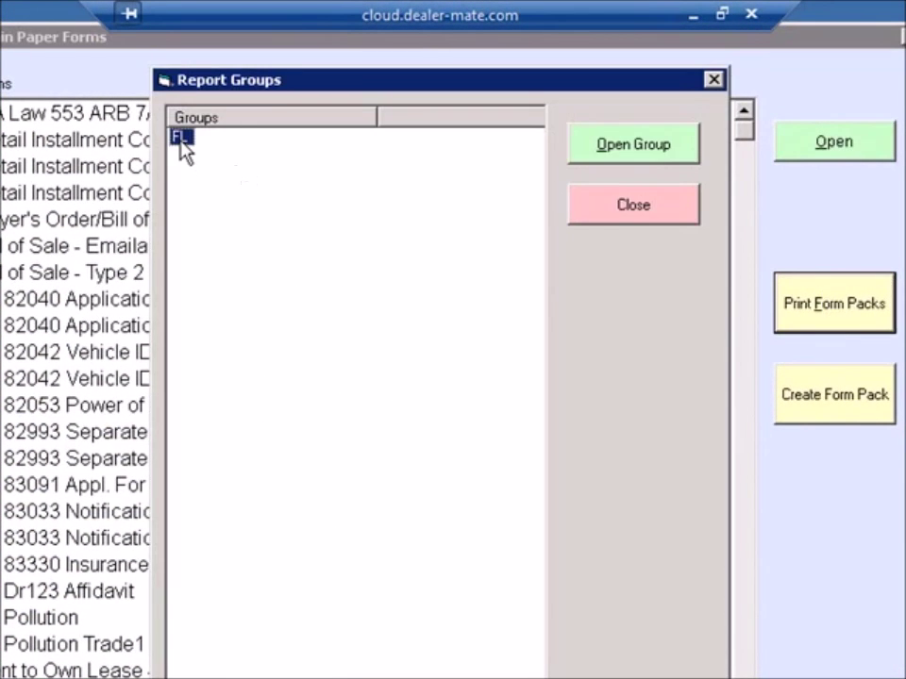
click(638, 151)
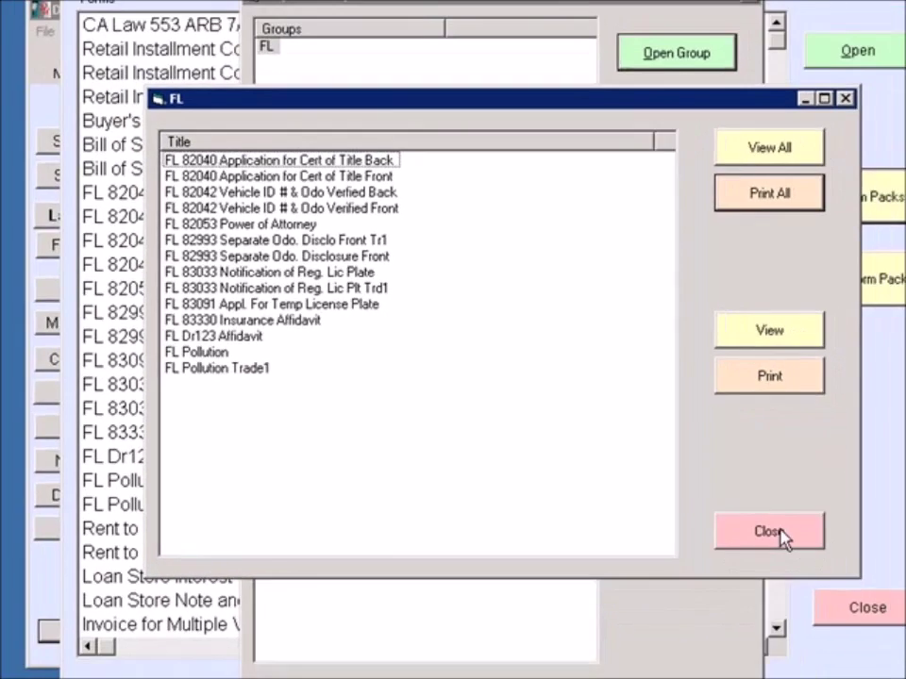
click(773, 533)
click(662, 141)
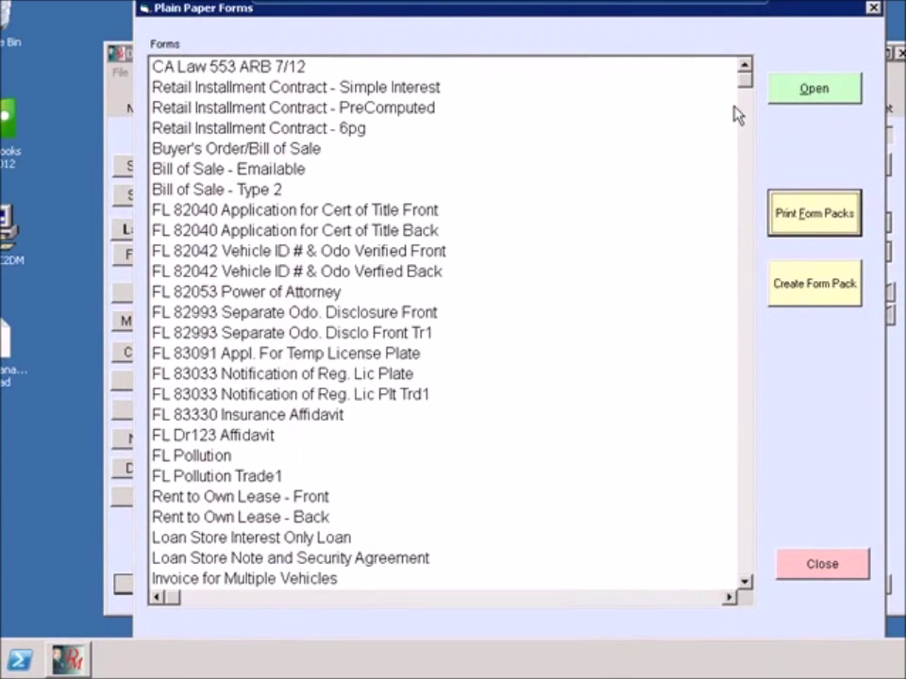
click(823, 566)
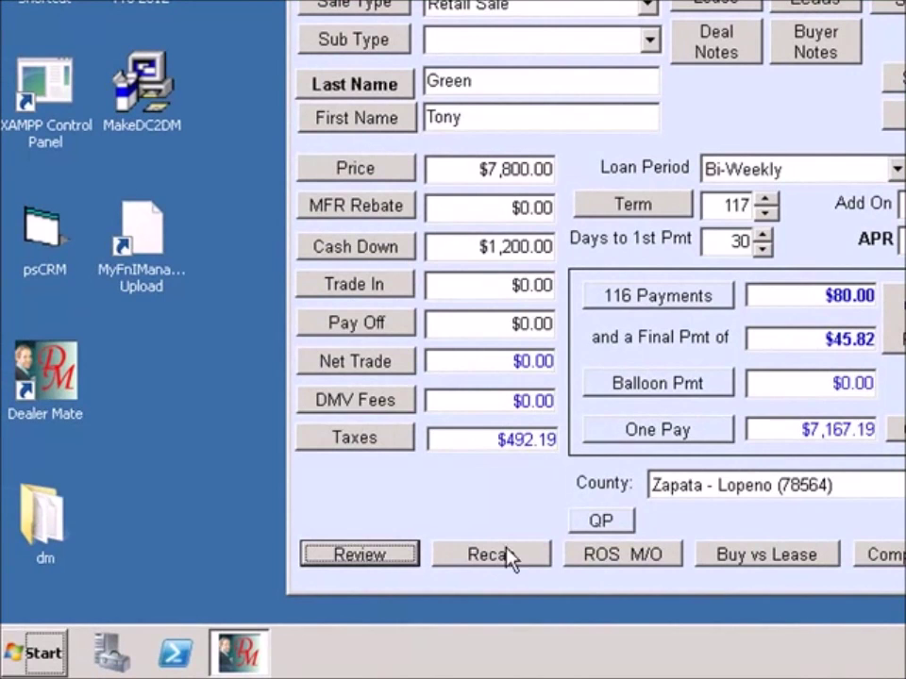
Open the deal's recap and set the financing Buy Rate to 12%.
click(535, 560)
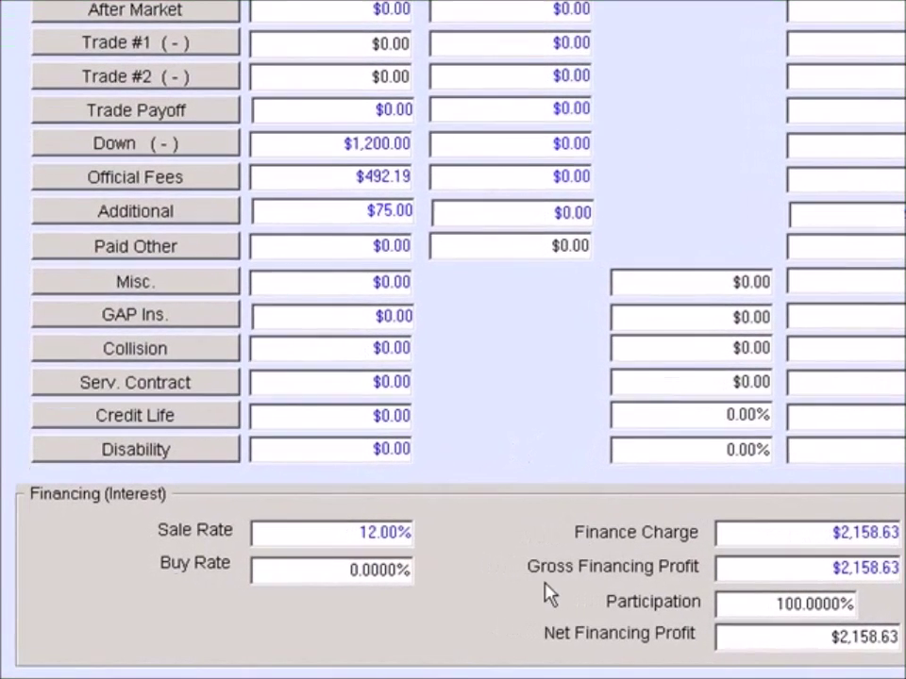
click(355, 569)
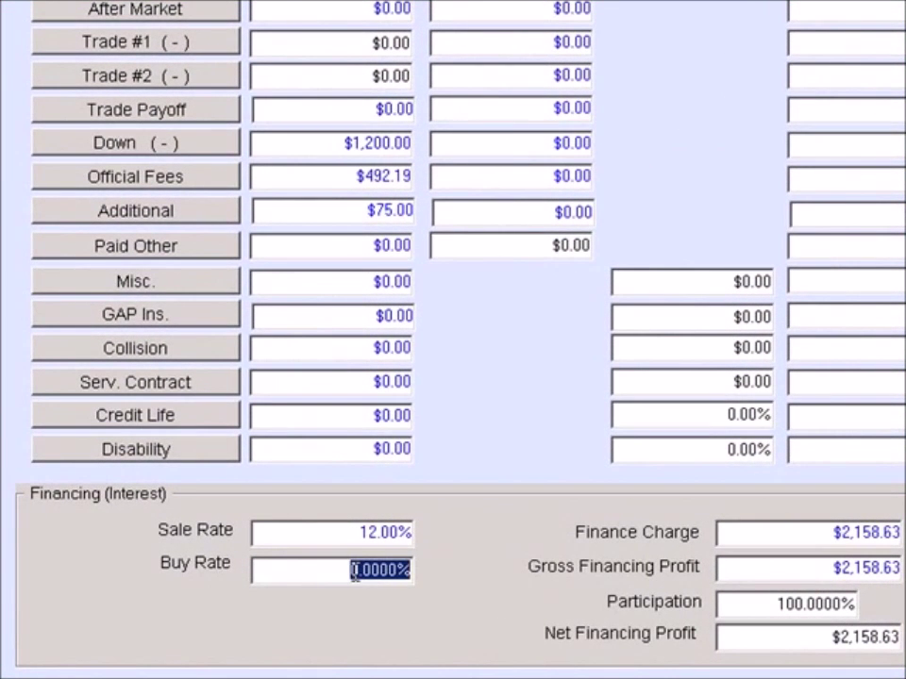
text(12)
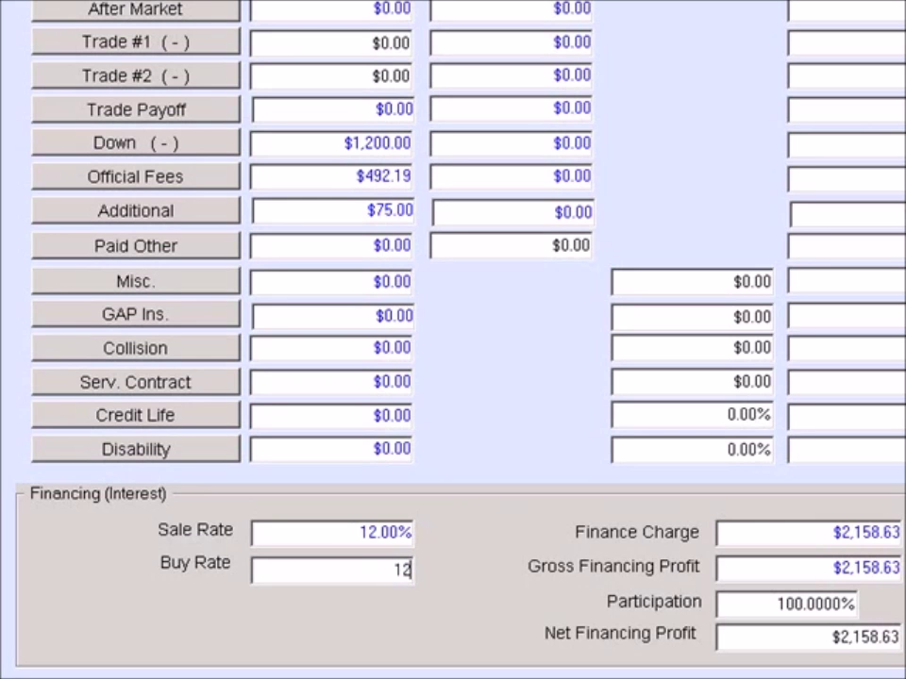
key(Tab)
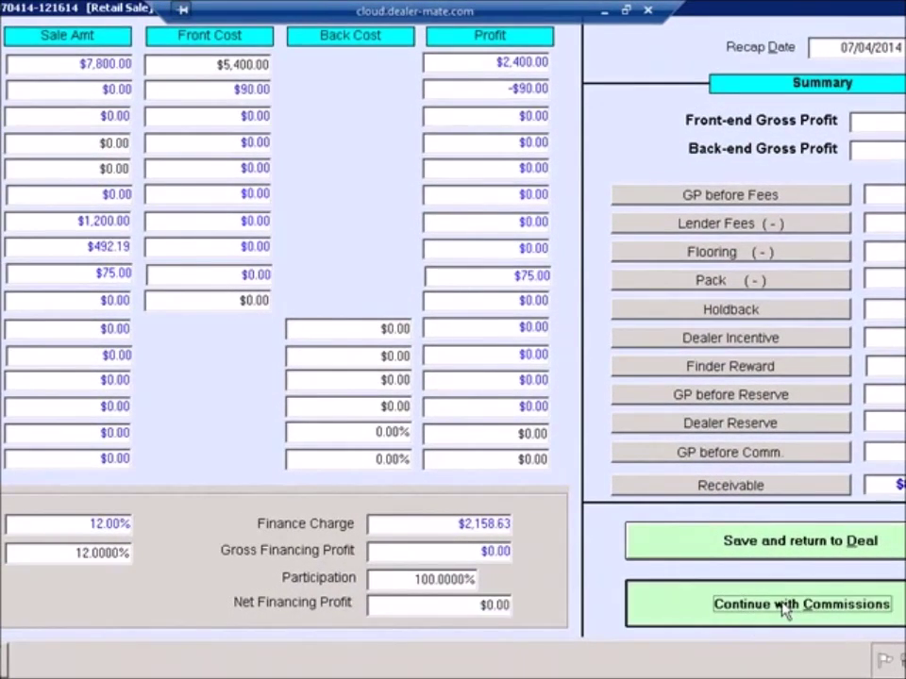
Continue from the recap to commissions, and open and close the commission details for Salesperson 1.
click(803, 612)
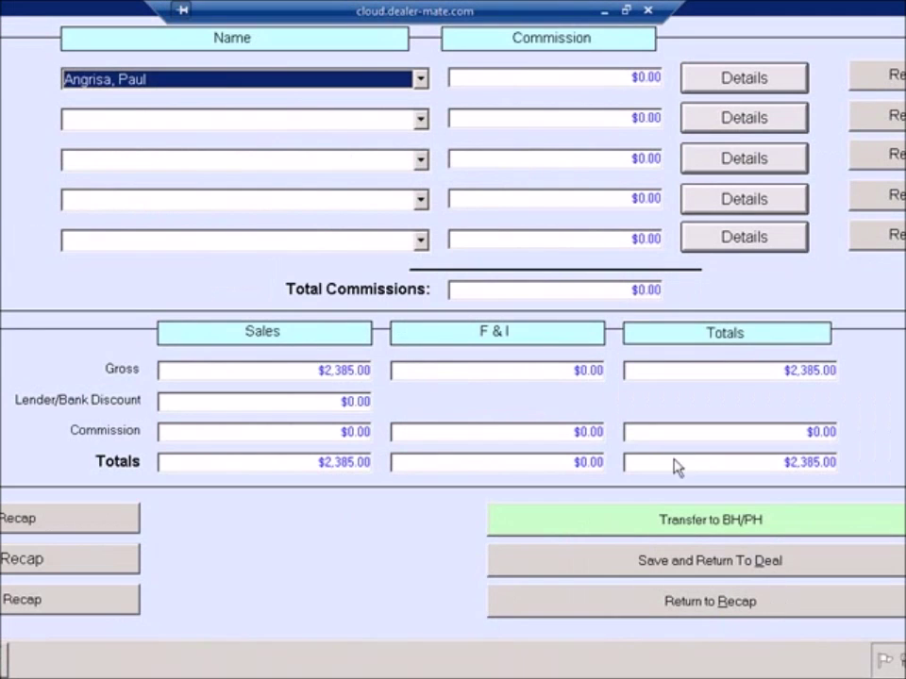
click(750, 80)
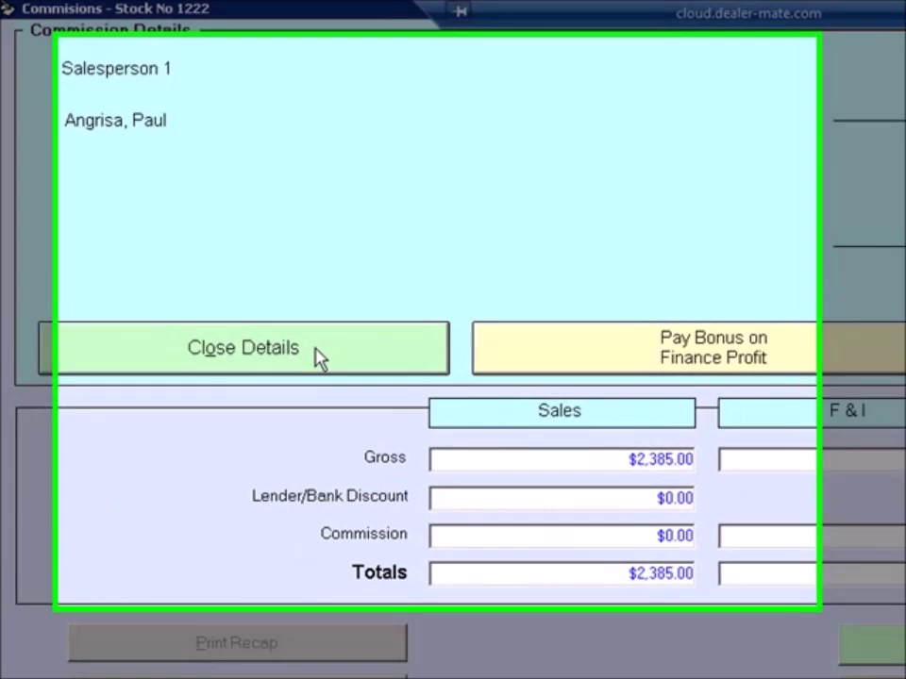
click(316, 356)
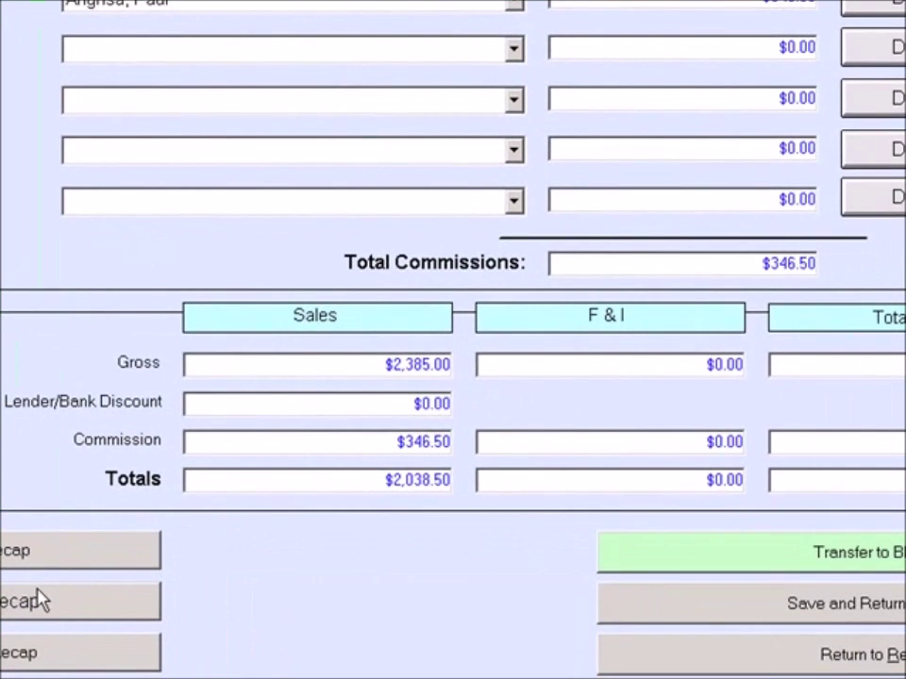
Transfer the deal to BH/PH in-house financing with the suggested new account number, after checking the last account numbers used.
click(835, 557)
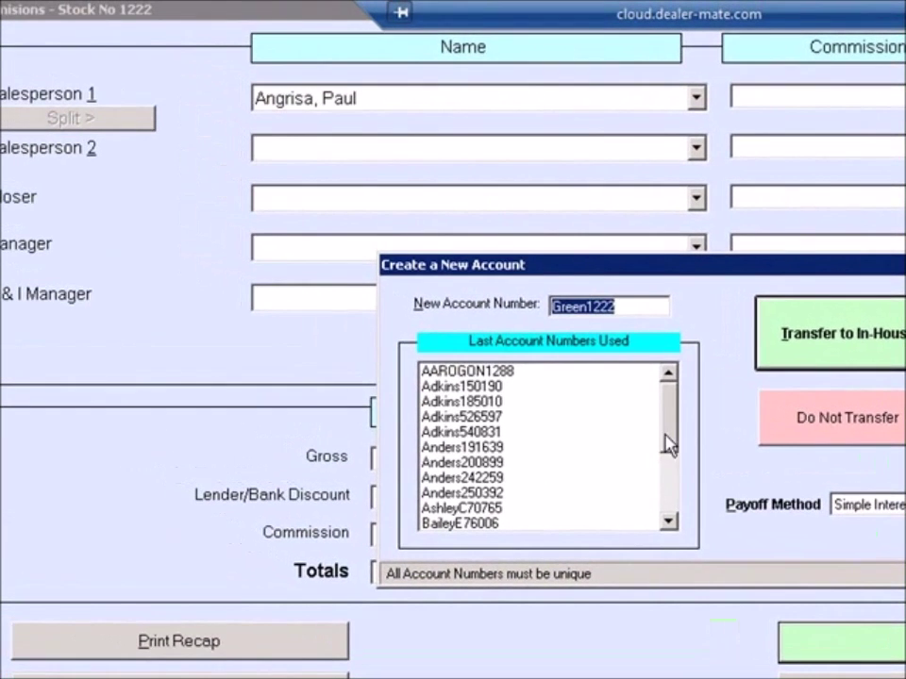
scroll(614, 415, down, 4)
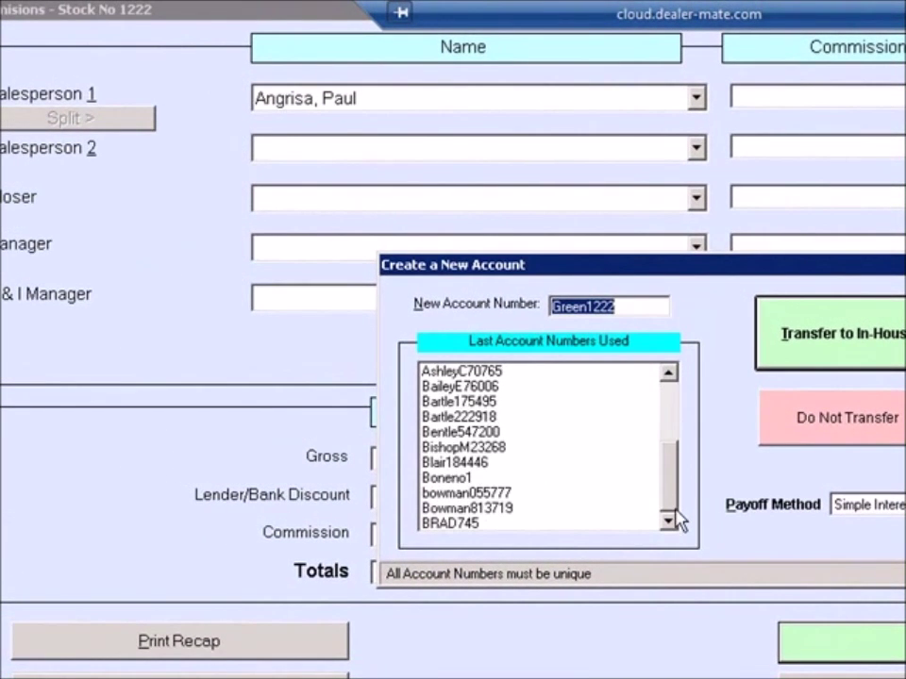
drag(677, 493, 676, 410)
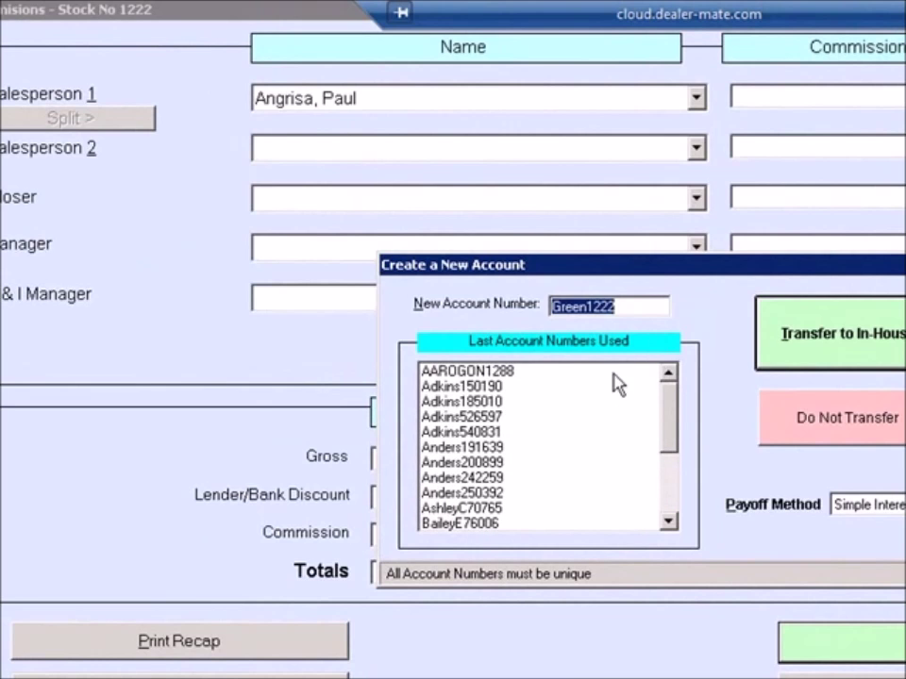
click(837, 357)
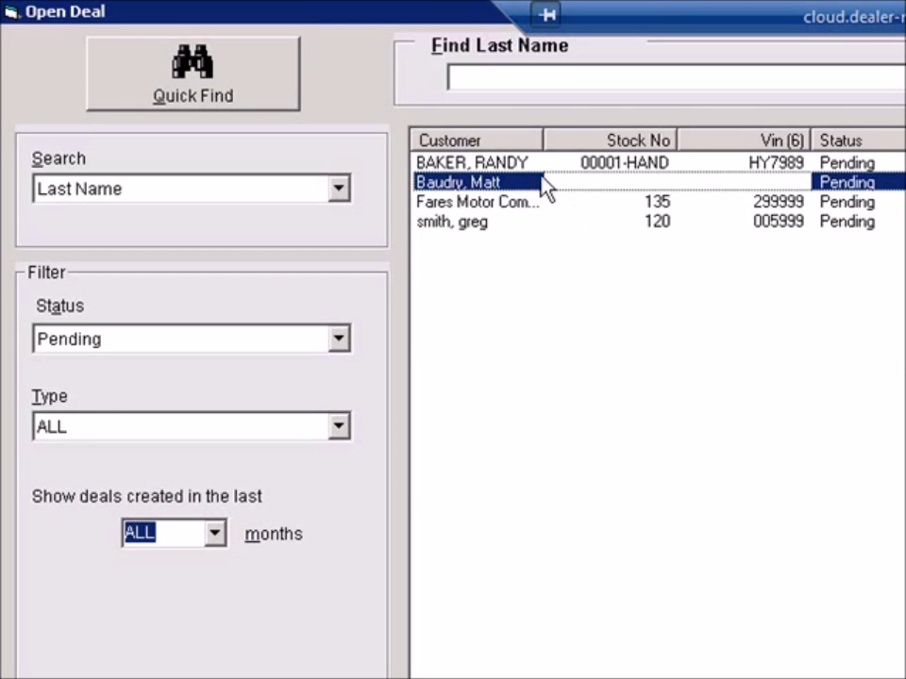
Filter the deals by Sold status, sort them by newest loan date, and open the deal for stock number 1222.
click(345, 348)
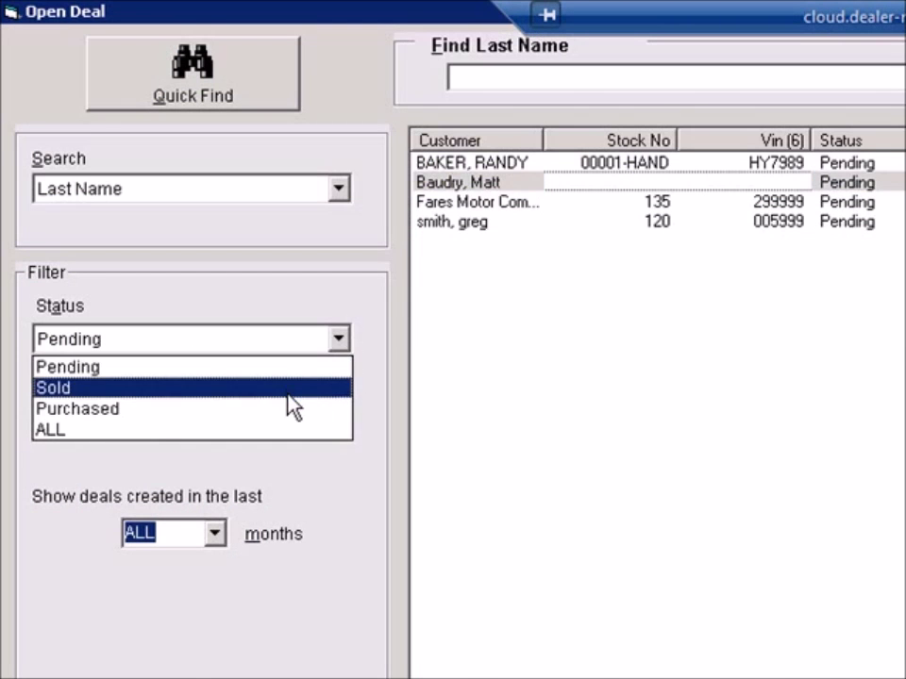
click(288, 390)
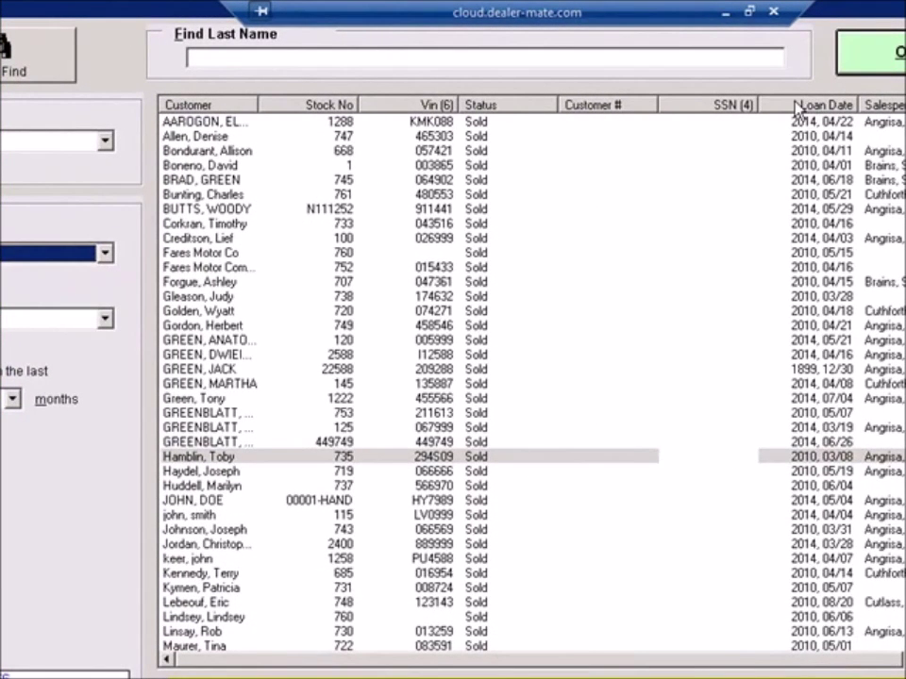
click(827, 110)
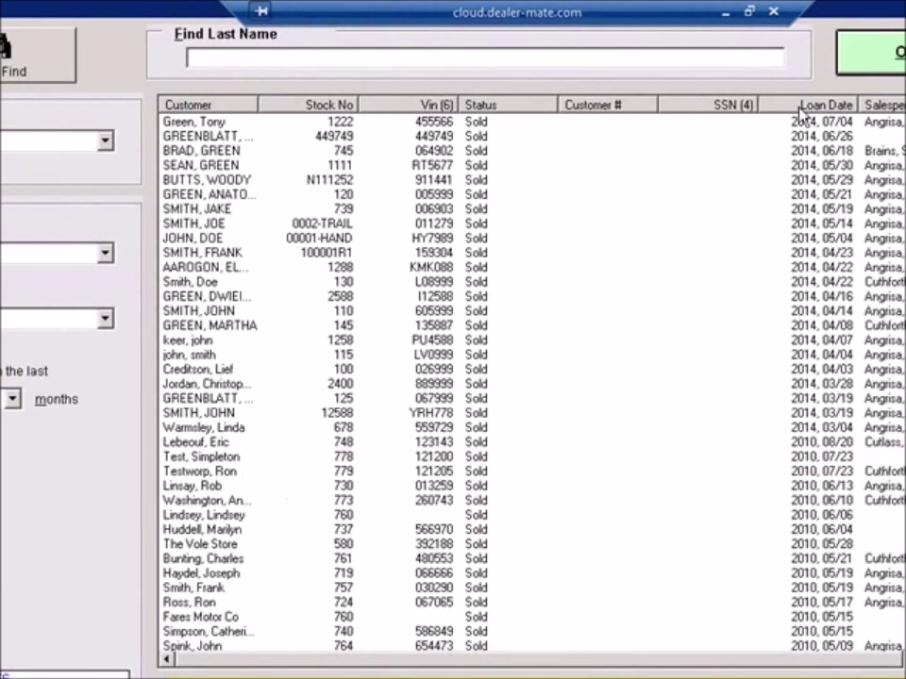
click(846, 123)
double_click(846, 126)
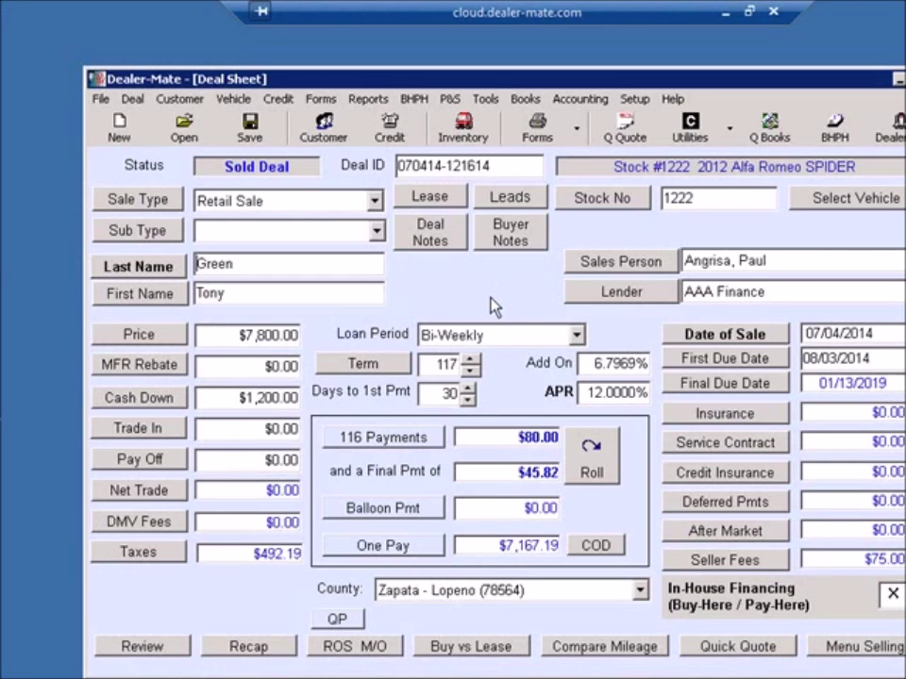
Unwind the sold deal and confirm returning it to pending.
click(101, 100)
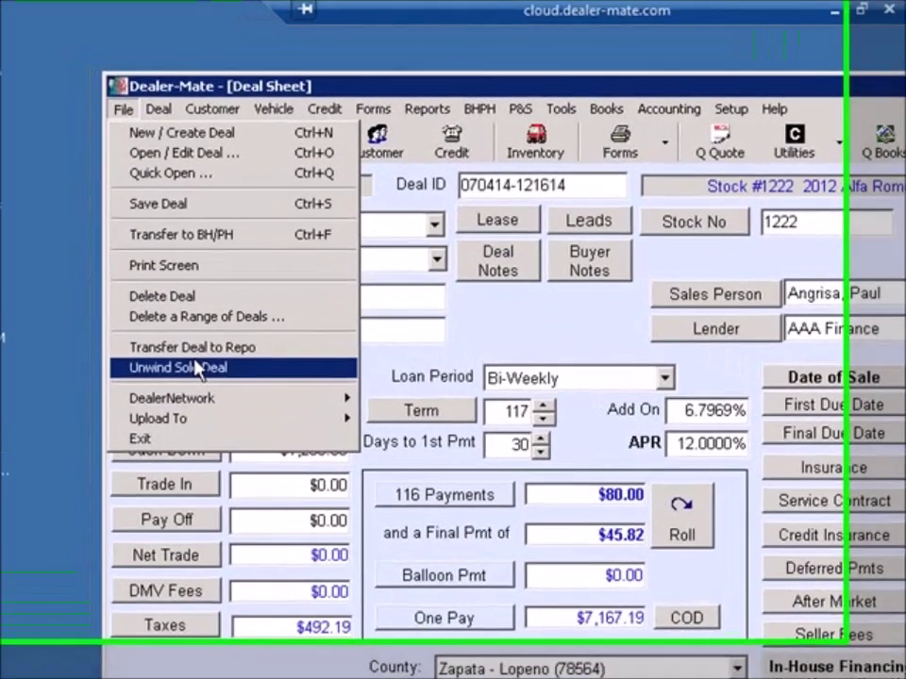
click(198, 367)
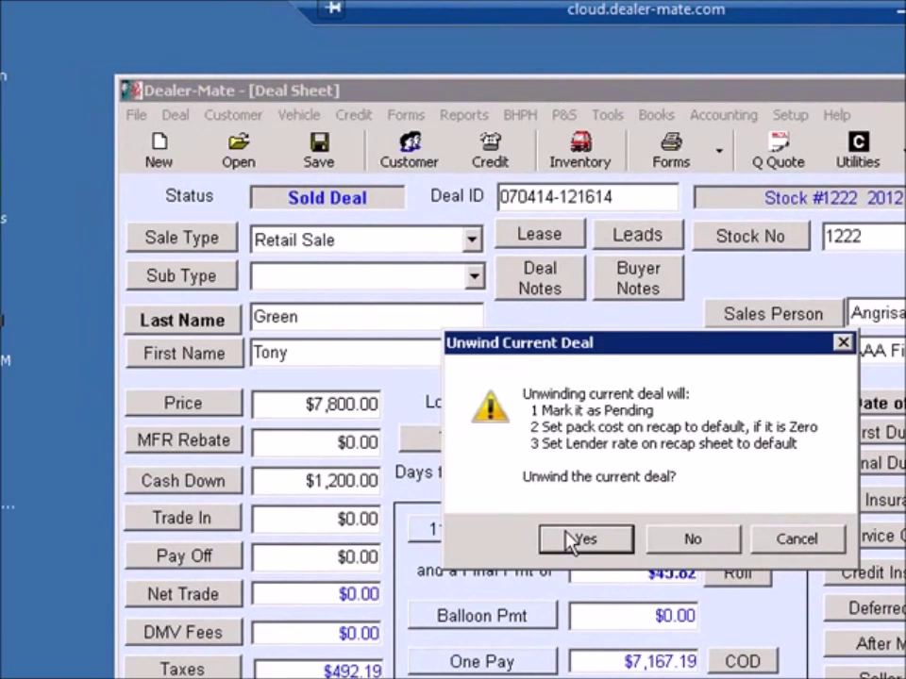
click(569, 542)
click(828, 517)
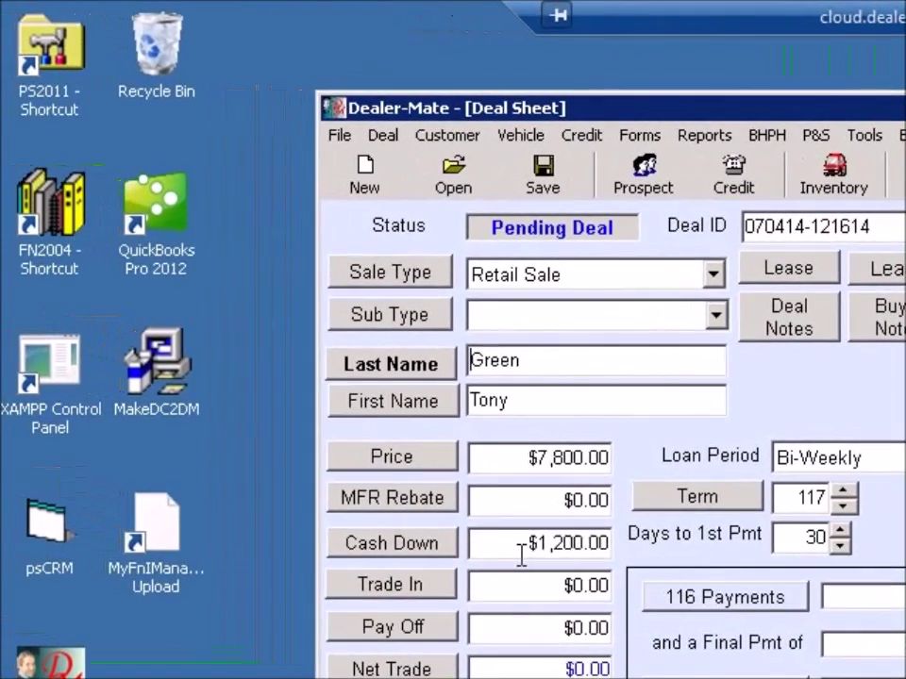
Save the deal with its Cash Down set to $1,300.00, and open its recap.
click(299, 489)
text(1300)
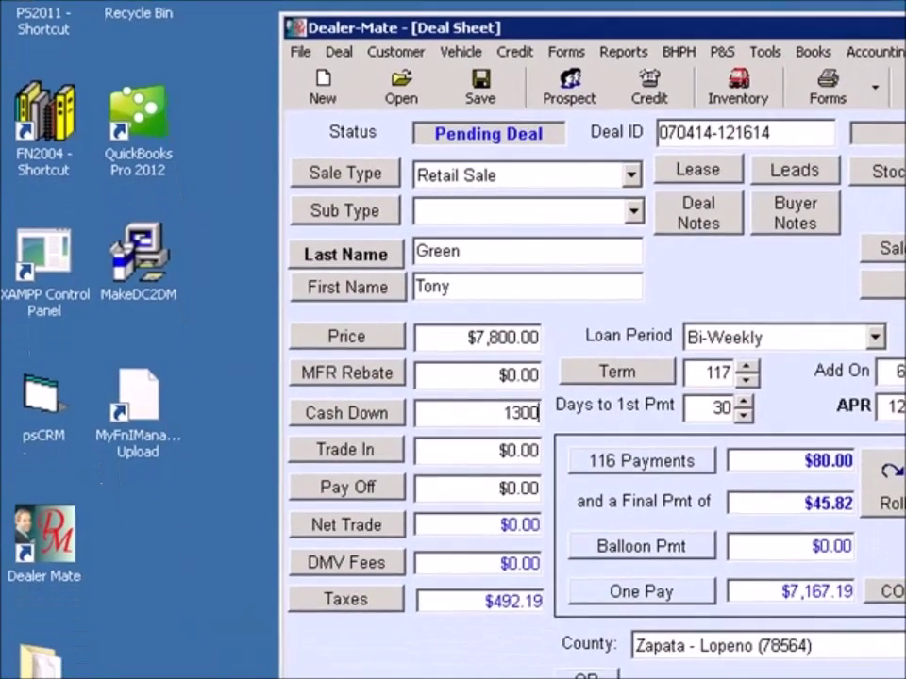
key(Tab)
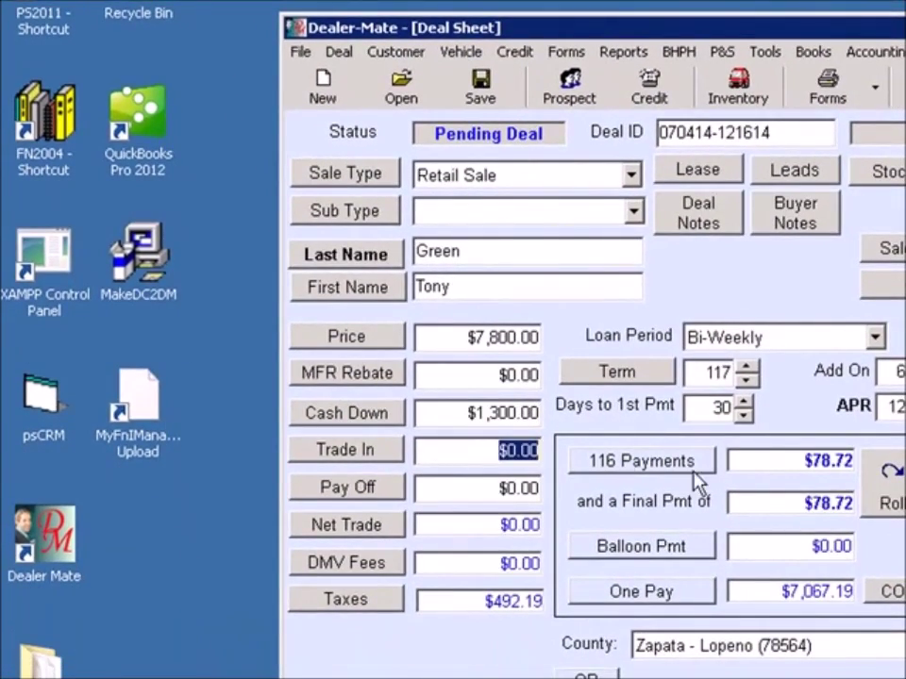
click(483, 90)
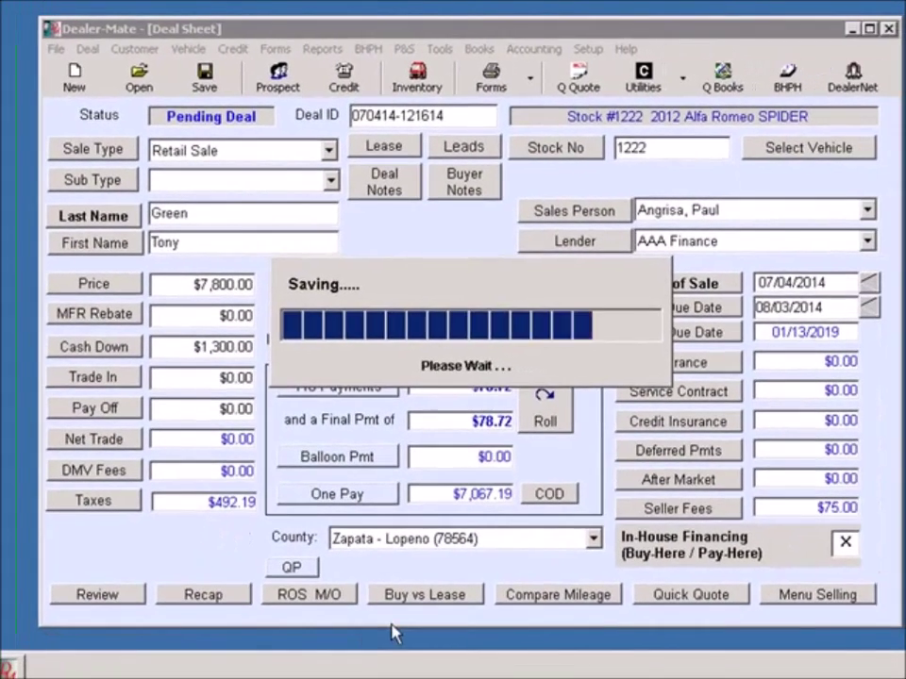
click(322, 646)
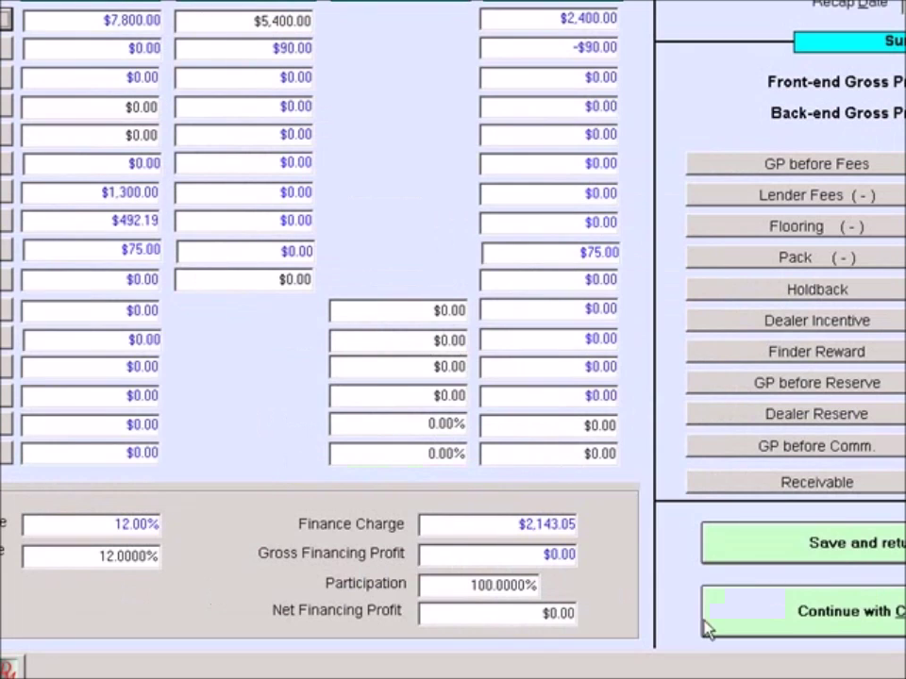
Continue from the recap to commissions, try transferring the deal to BH/PH in-house financing with the suggested account number, and decline the transfer.
click(845, 617)
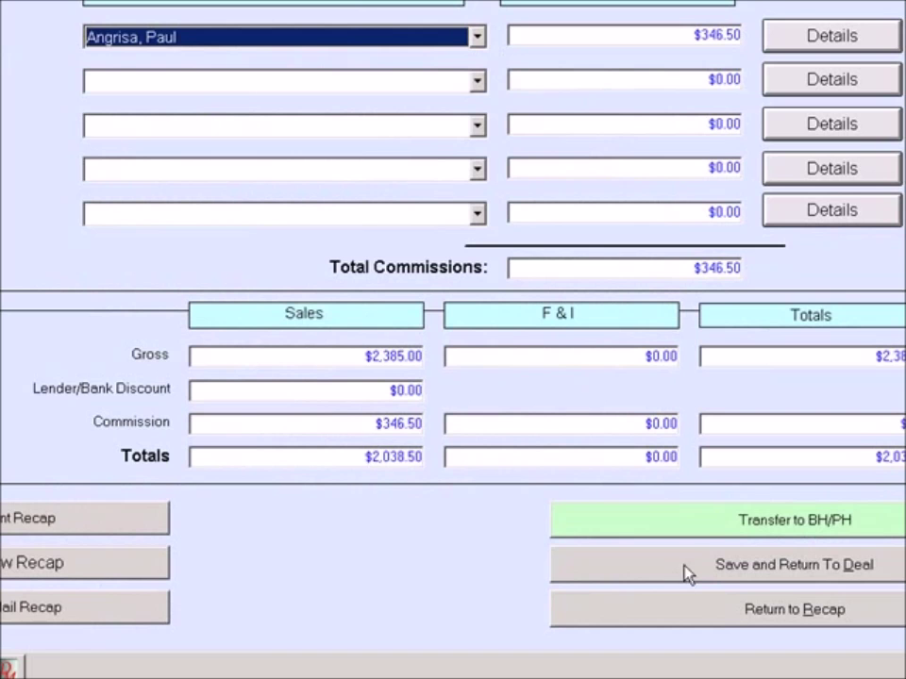
click(723, 536)
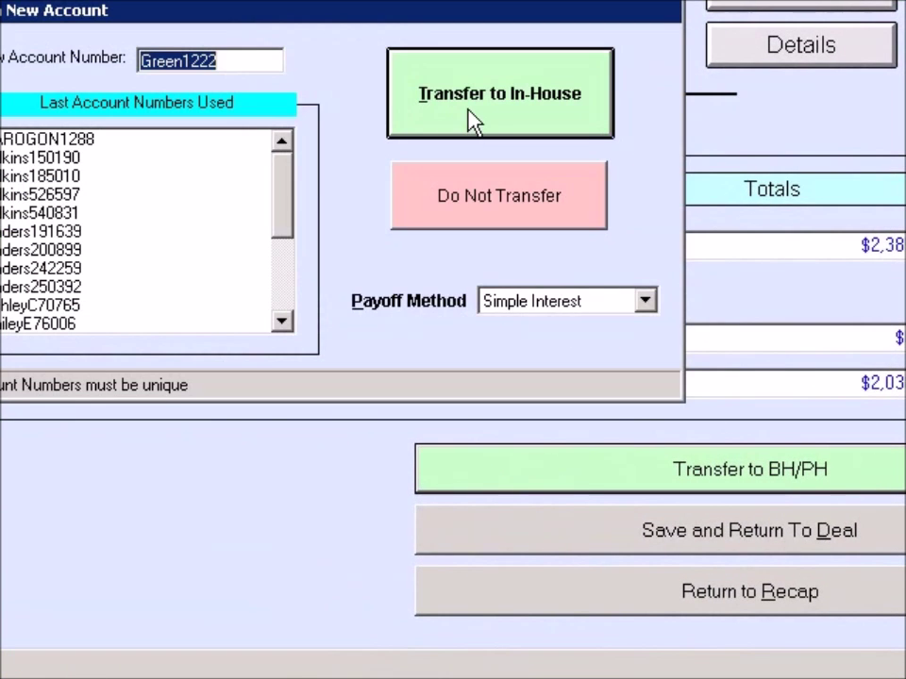
click(472, 123)
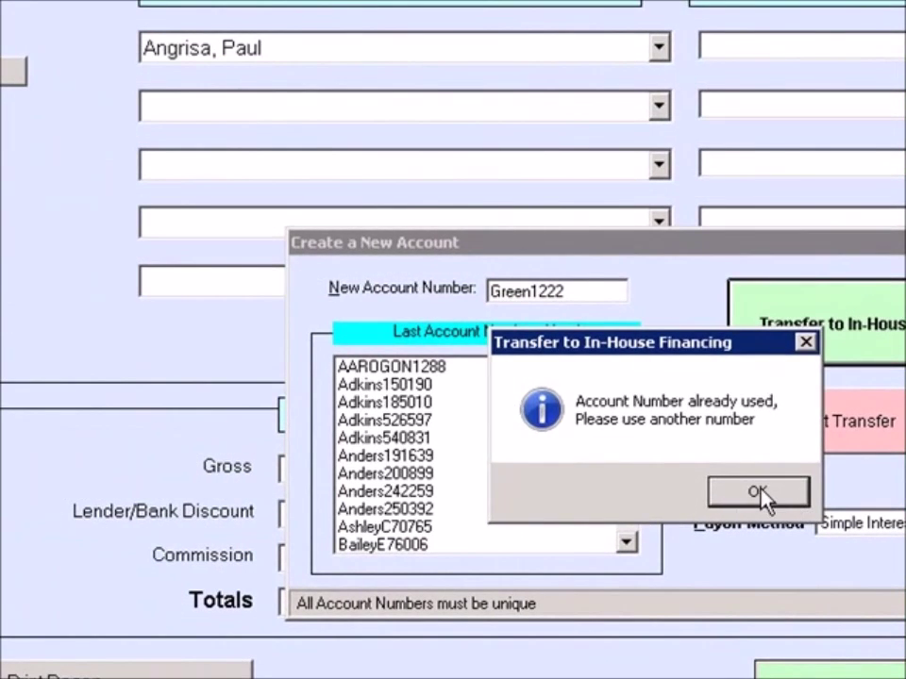
click(758, 494)
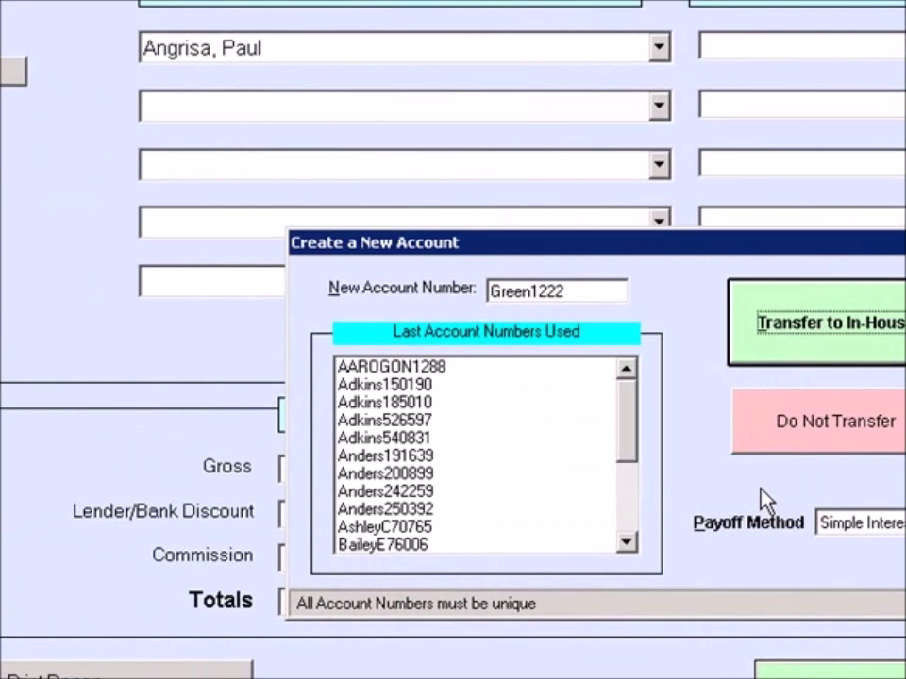
click(789, 417)
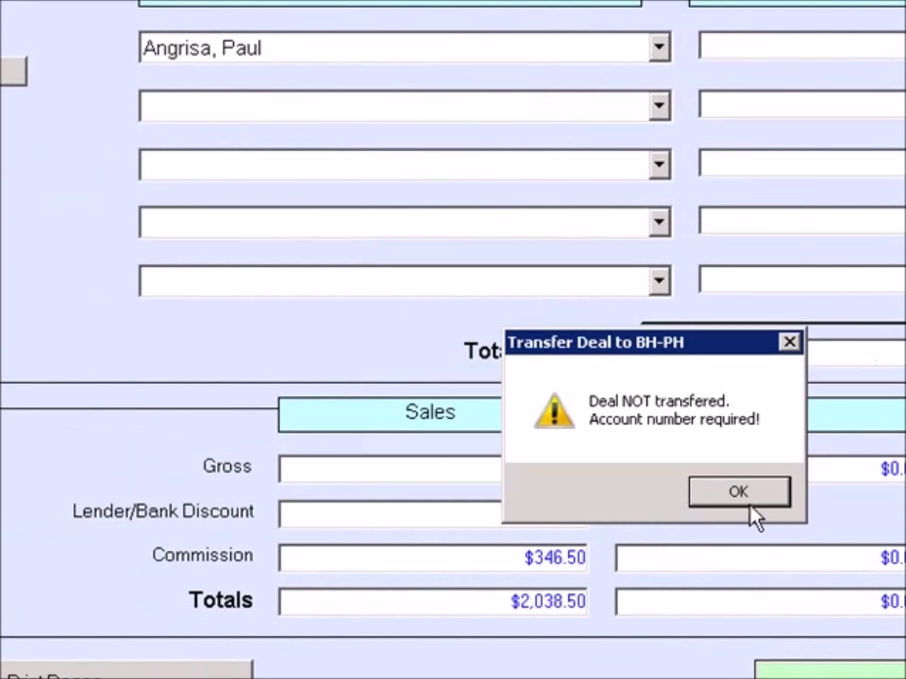
click(751, 500)
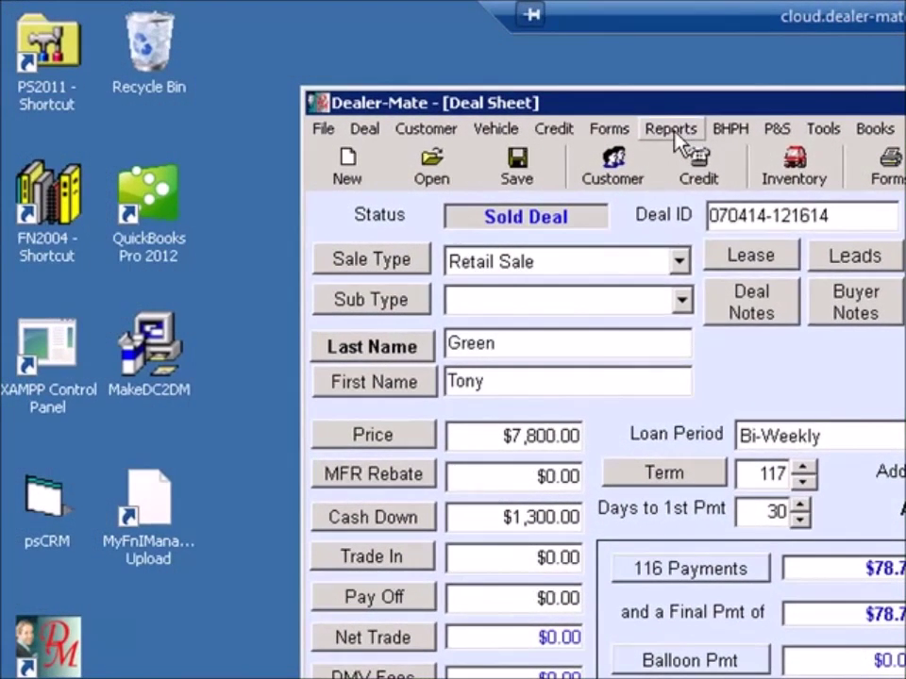
Look over the available report types, and switch the deal sheet from a retail sale to a lease.
click(674, 132)
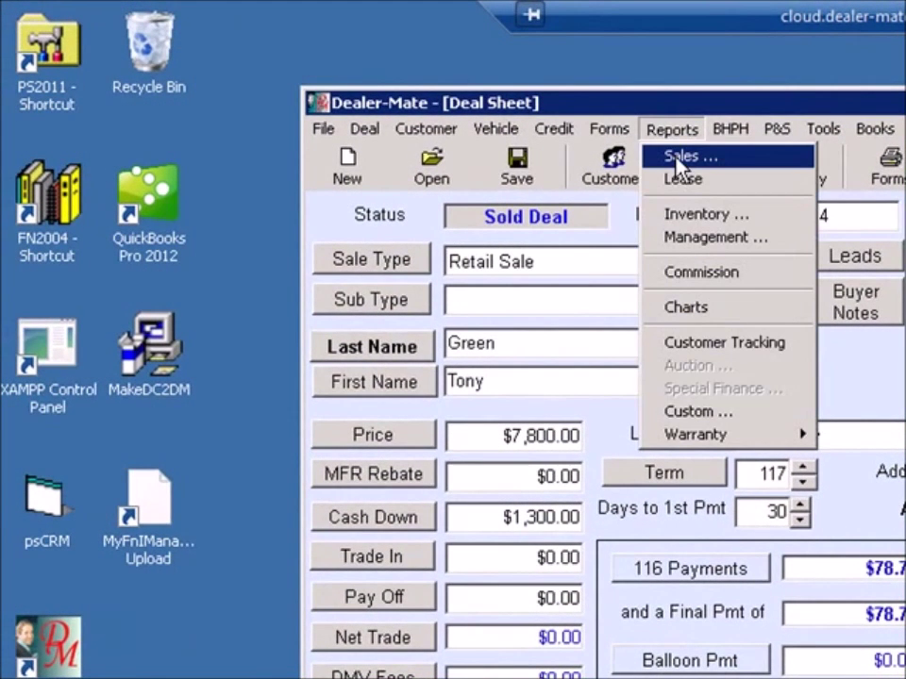
click(865, 368)
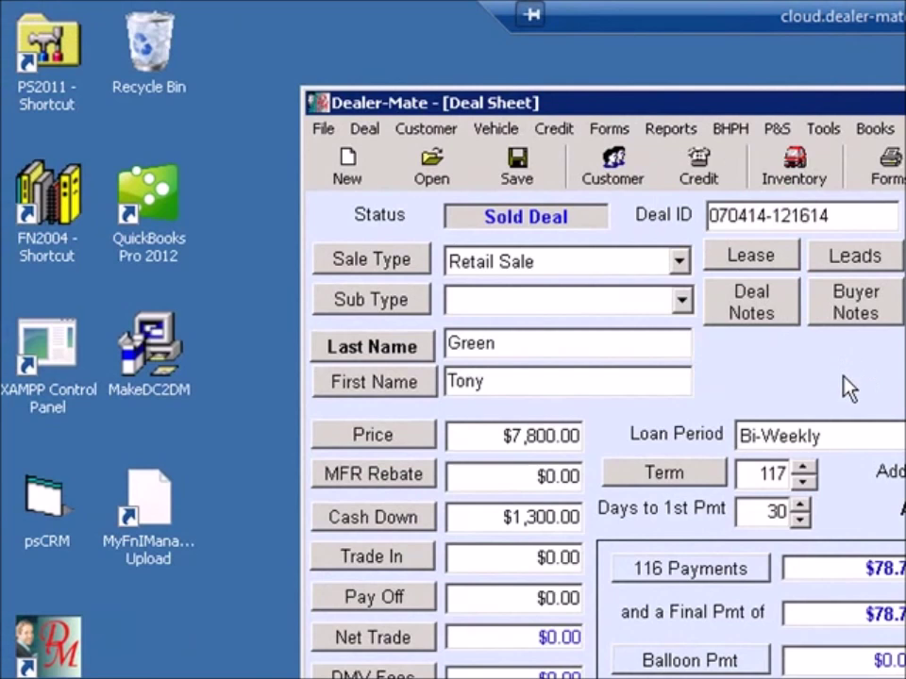
click(774, 271)
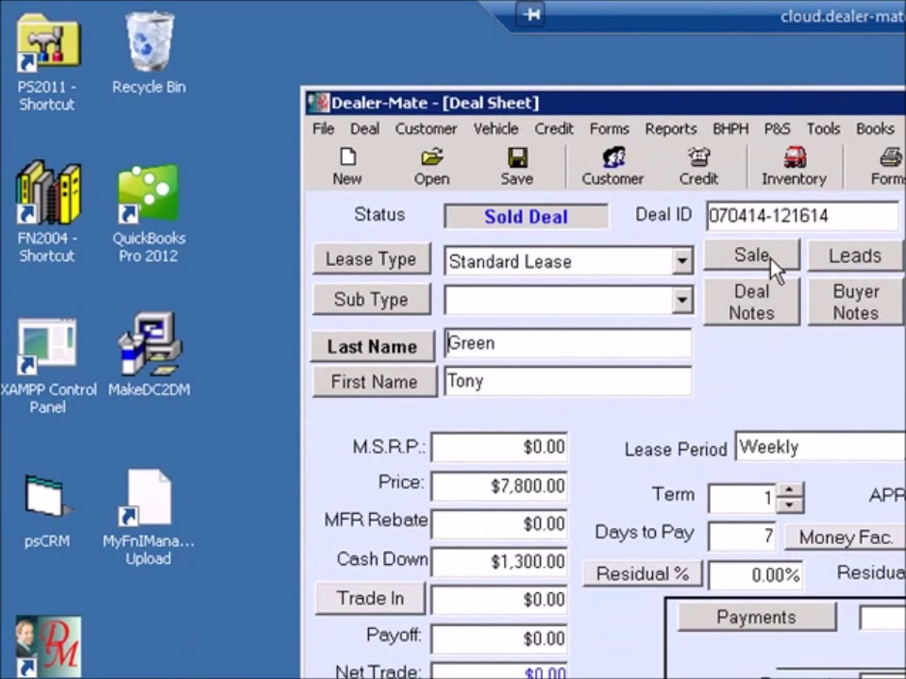